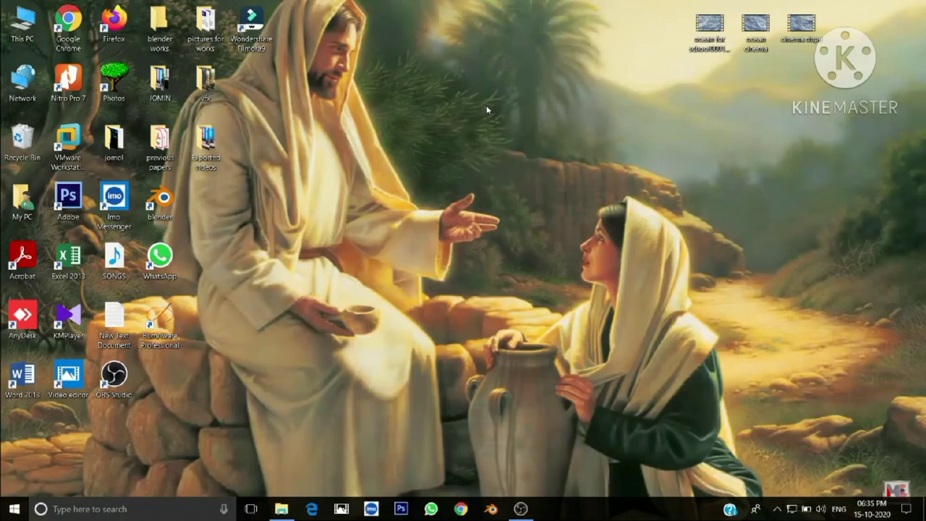
Launch Blender 2.81a from its desktop icon
{"action": "double_click", "coordinate": [165, 199]}
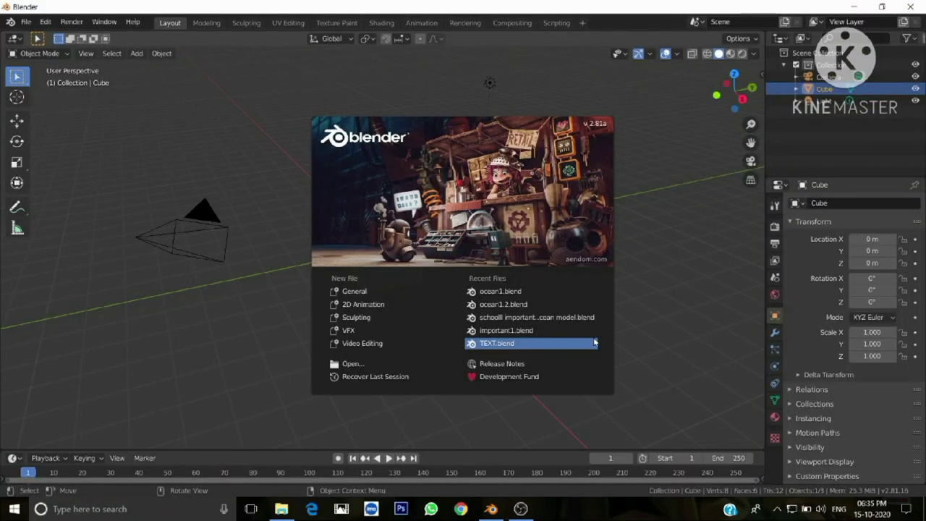
Dismiss the splash screen and bring up the cube's Add Modifier list in the Modifier tab
{"action": "left_click", "coordinate": [479, 222]}
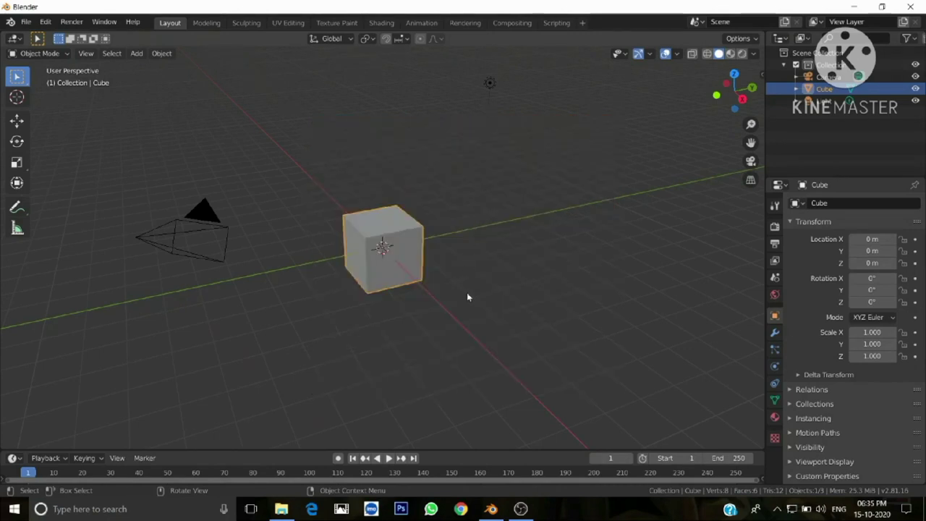
{"action": "left_click", "coordinate": [434, 269]}
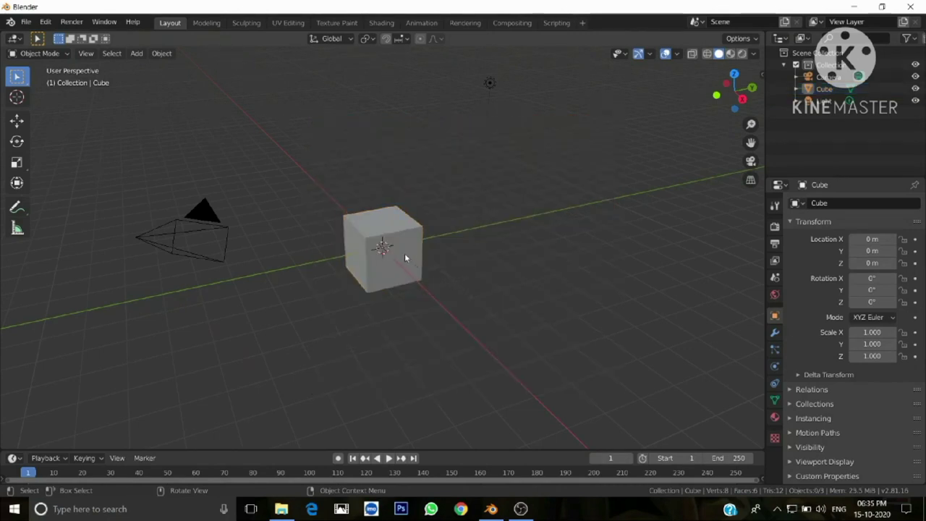
{"action": "left_click", "coordinate": [404, 254]}
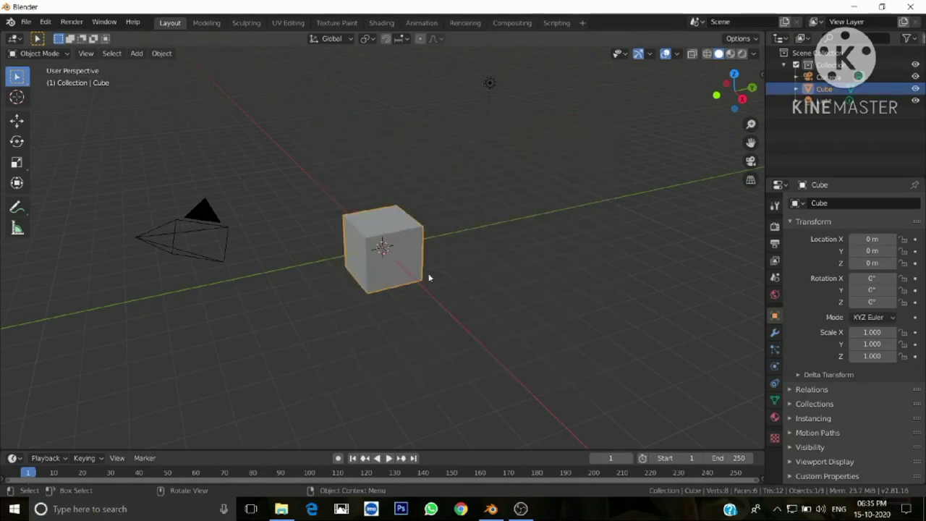
{"action": "left_click", "coordinate": [775, 333]}
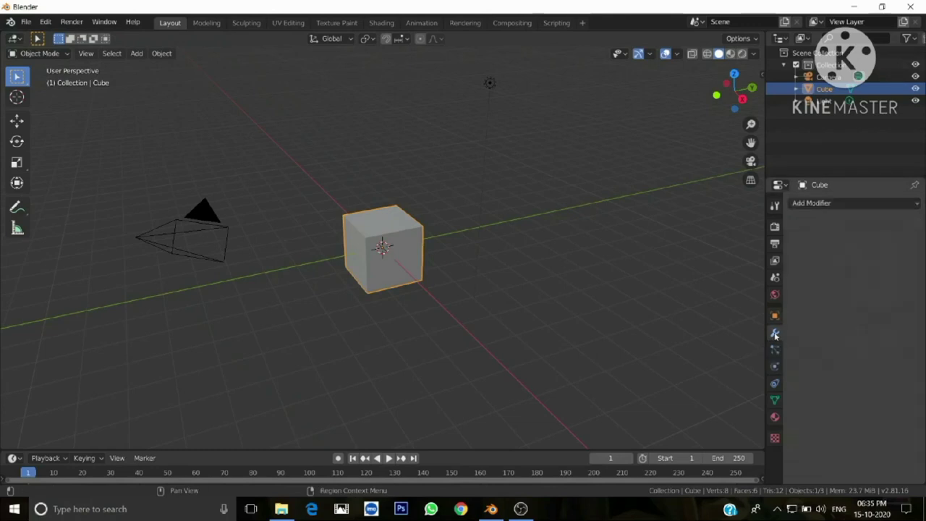
{"action": "left_click", "coordinate": [836, 206]}
Add an Ocean modifier to the cube and set Repeat X and Repeat Y to 2
{"action": "left_click", "coordinate": [861, 295]}
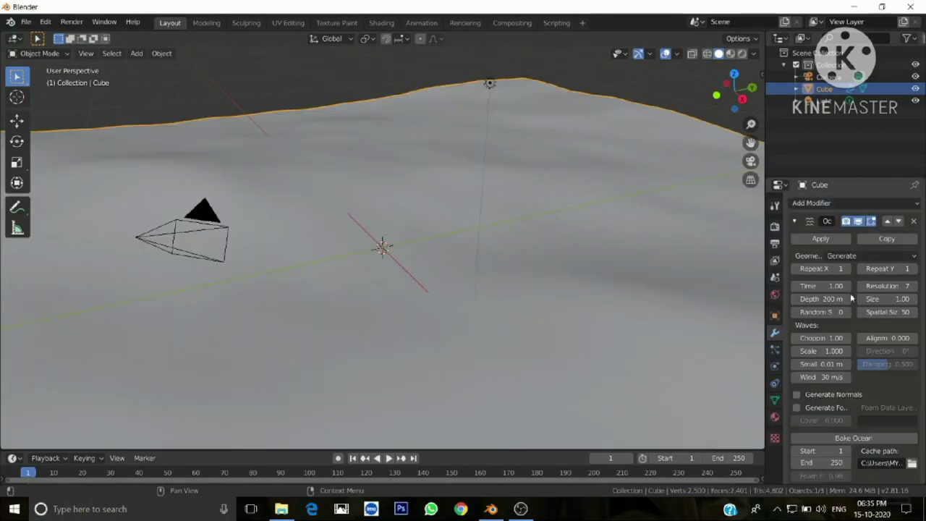
{"action": "scroll", "coordinate": [650, 255], "scroll_direction": "down", "scroll_amount": 3}
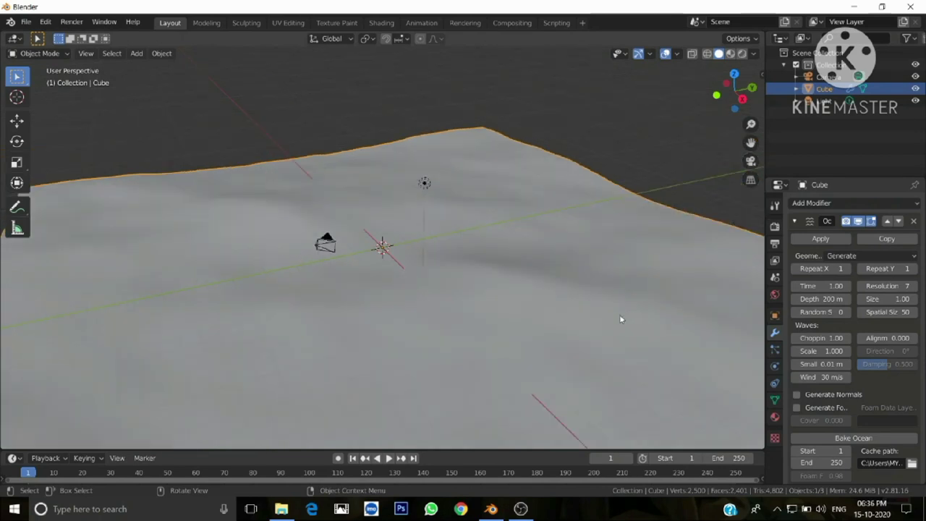
{"action": "scroll", "coordinate": [620, 314], "scroll_direction": "down", "scroll_amount": 4}
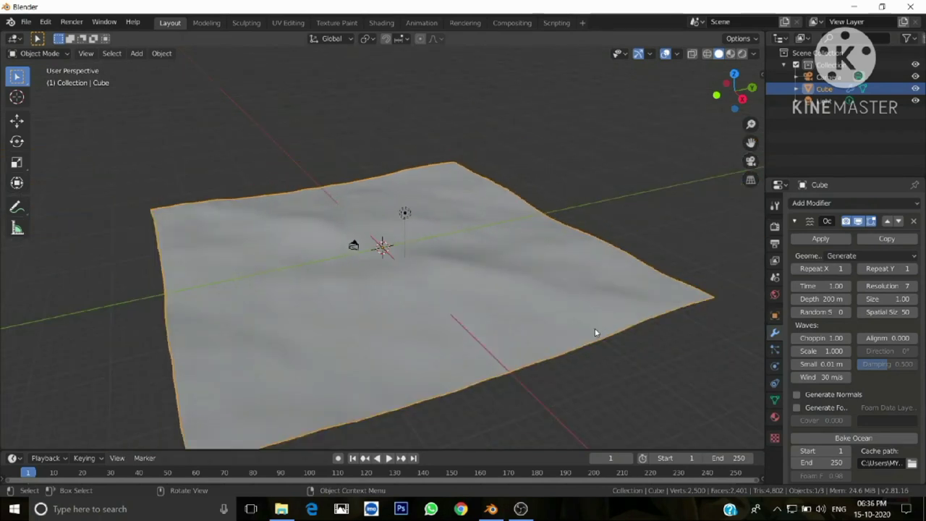
{"action": "left_click", "coordinate": [851, 268]}
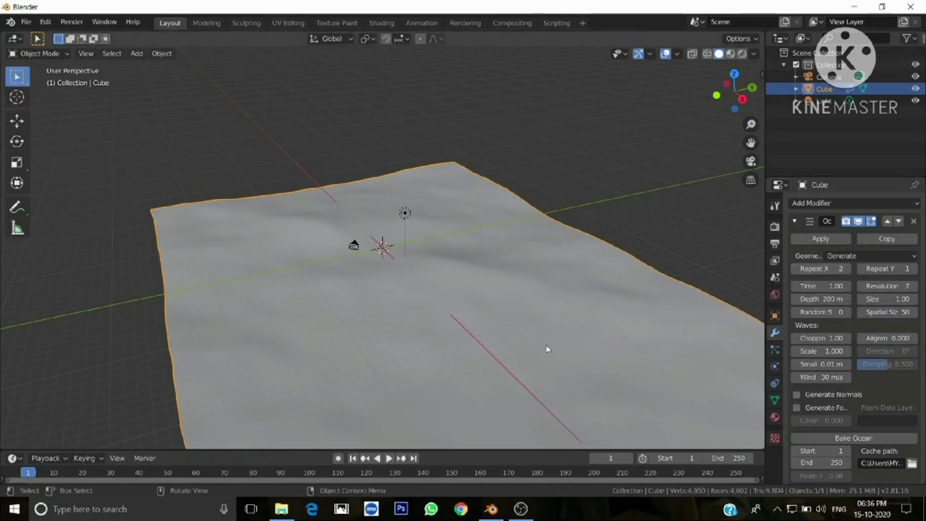
{"action": "left_click", "coordinate": [914, 269]}
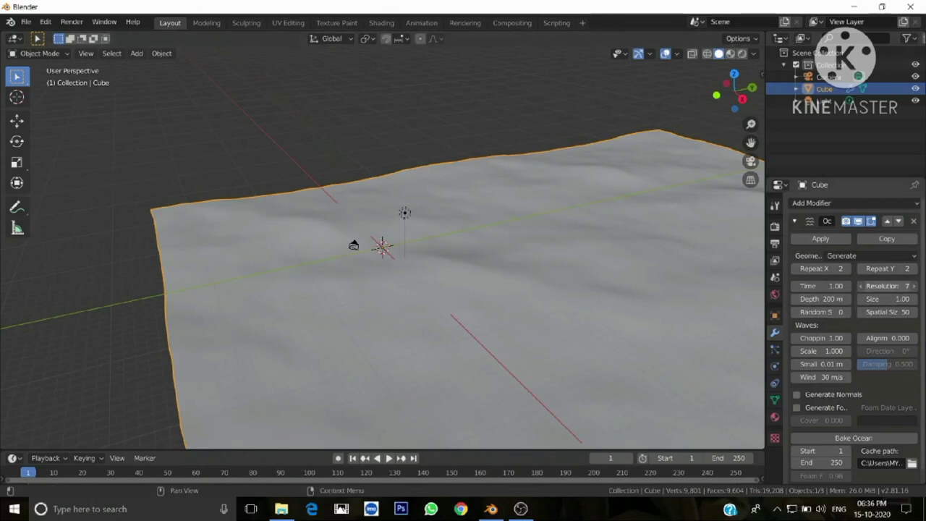
Set the ocean Resolution to 15 and Size to 3
{"action": "left_click", "coordinate": [892, 286]}
{"action": "type", "text": "1"}
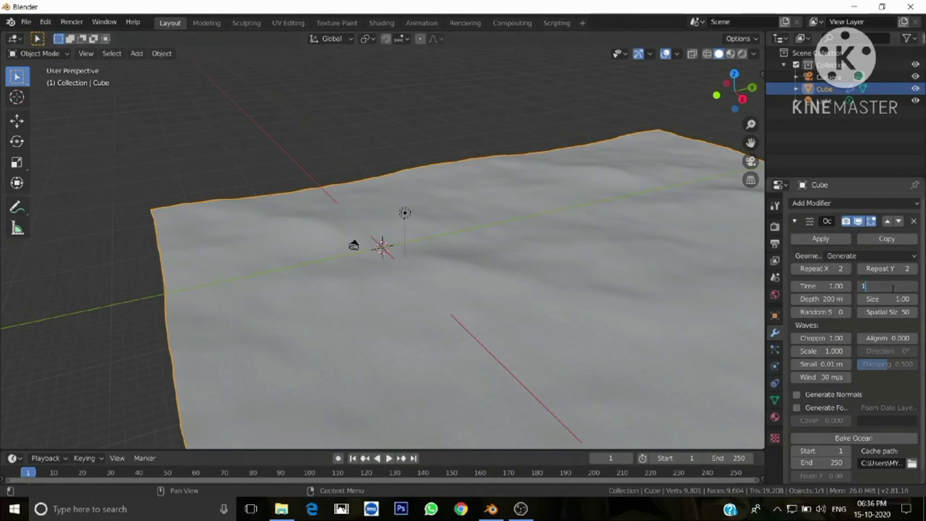
{"action": "type", "text": "5"}
{"action": "key", "text": "Return"}
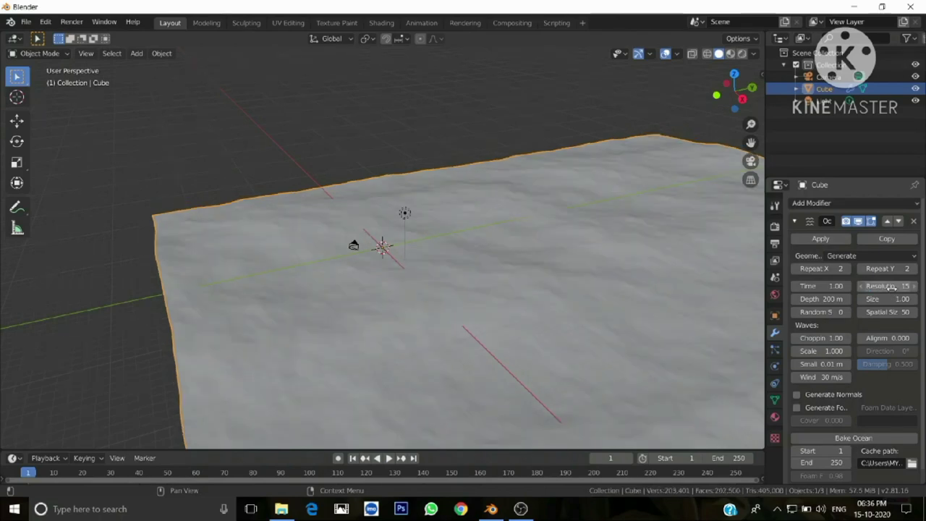
{"action": "middle_click_drag", "start_coordinate": [631, 344], "coordinate": [600, 313]}
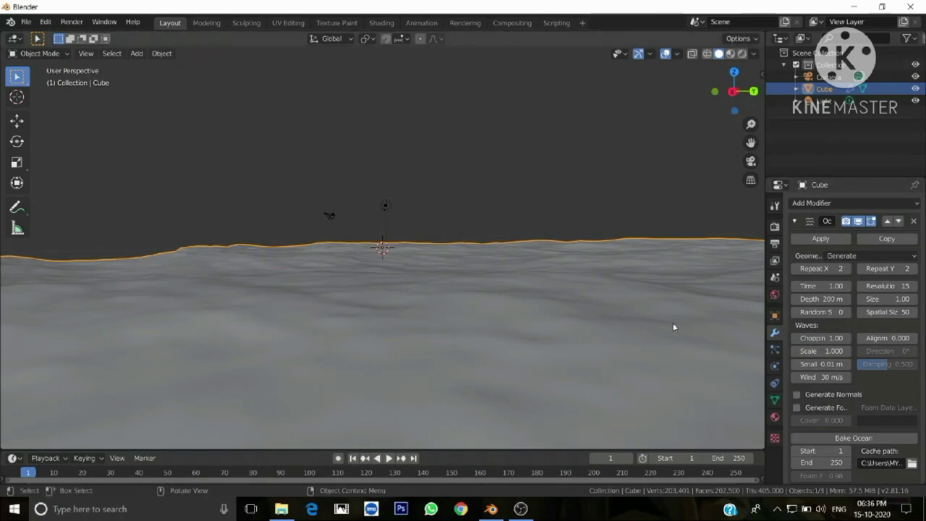
{"action": "middle_click_drag", "start_coordinate": [673, 323], "coordinate": [680, 332]}
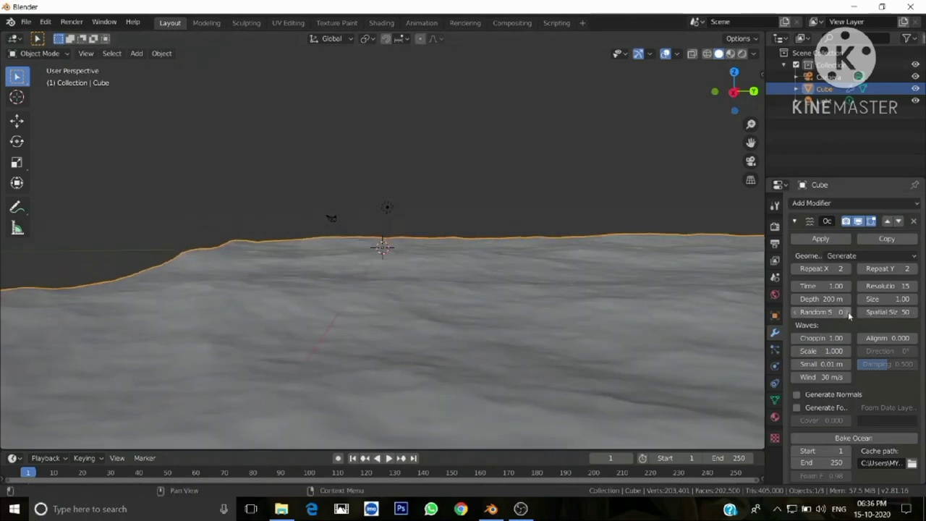
{"action": "left_click", "coordinate": [895, 300]}
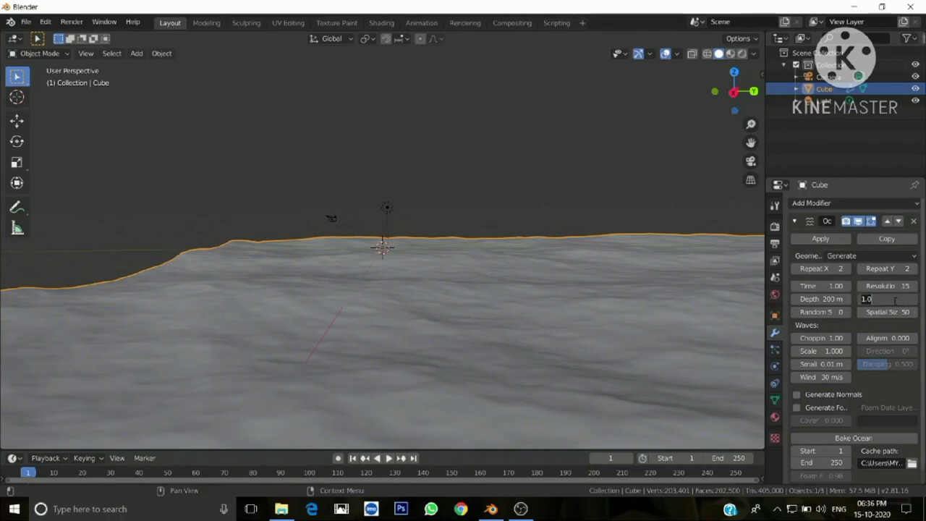
{"action": "type", "text": "3"}
{"action": "key", "text": "Return"}
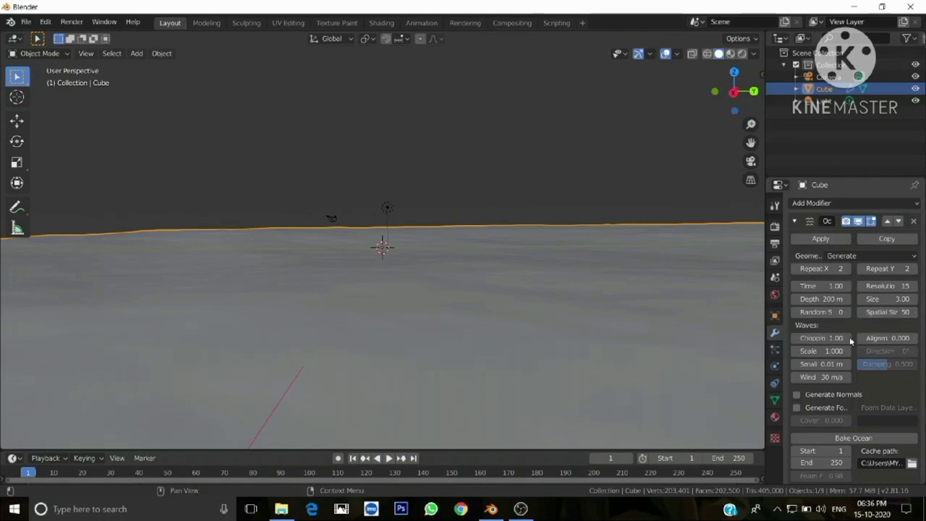
{"action": "left_click", "coordinate": [821, 351]}
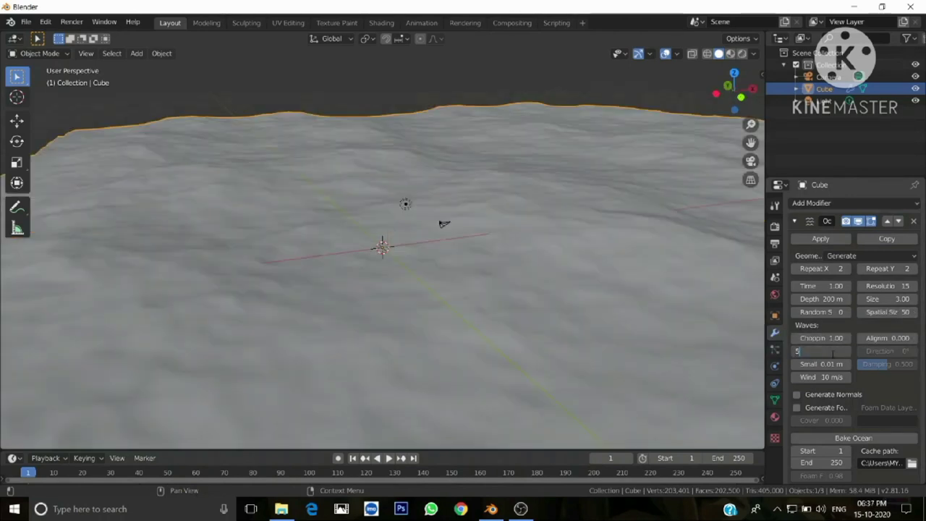
Confirm wave Scale 5, set Wind Velocity to 8 m/s, and enlarge the timeline area
{"action": "key", "text": "Return"}
{"action": "mouse_move", "coordinate": [506, 296]}
{"action": "middle_mouse_down"}
{"action": "mouse_move", "coordinate": [614, 318]}
{"action": "mouse_move", "coordinate": [623, 310]}
{"action": "middle_mouse_up"}
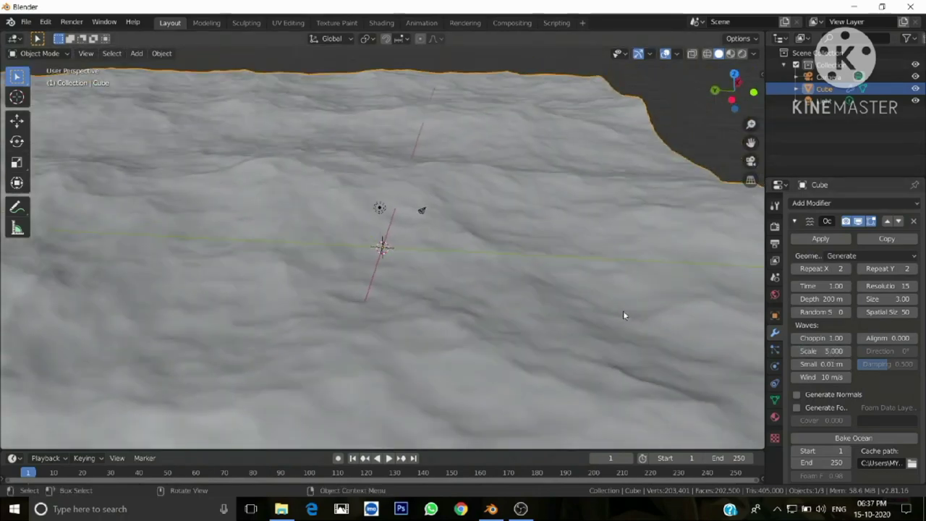
{"action": "left_click", "coordinate": [825, 380]}
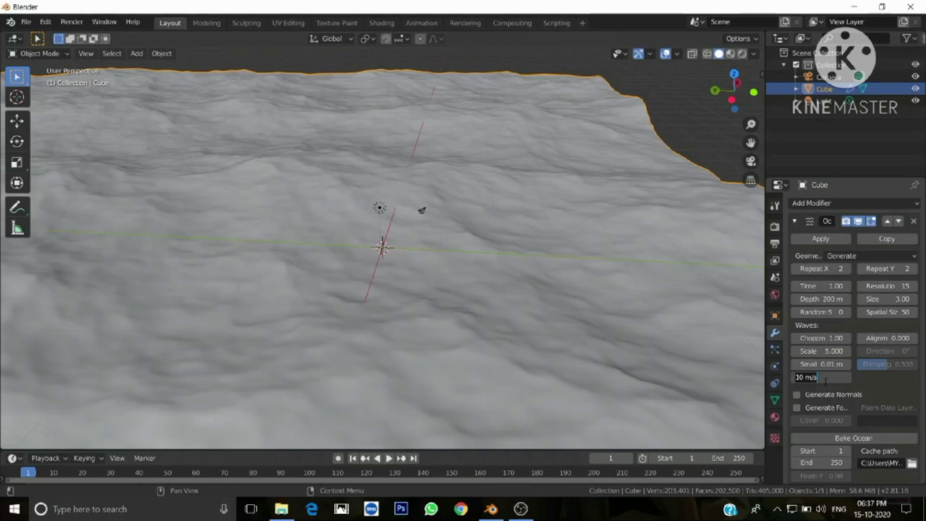
{"action": "type", "text": "6"}
{"action": "key", "text": "Return"}
{"action": "mouse_move", "coordinate": [552, 326]}
{"action": "middle_mouse_down"}
{"action": "mouse_move", "coordinate": [399, 321]}
{"action": "mouse_move", "coordinate": [533, 325]}
{"action": "middle_mouse_up"}
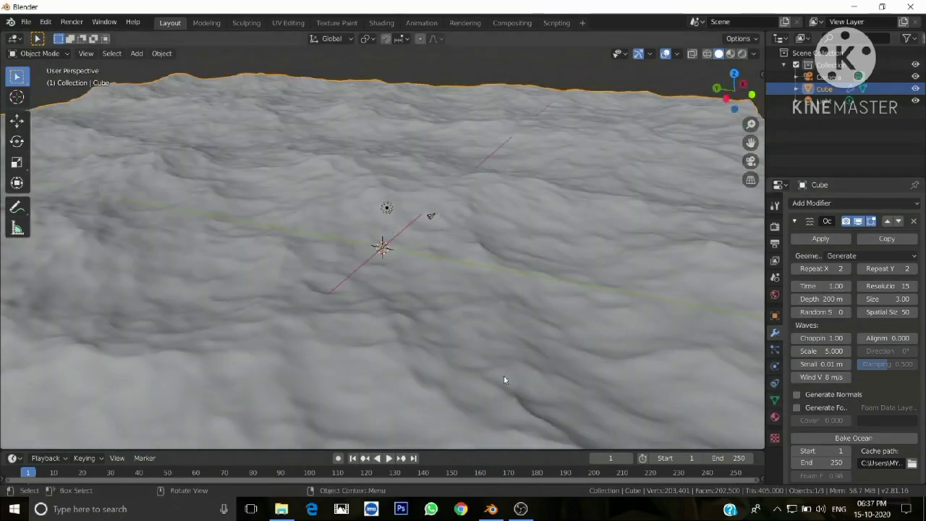
{"action": "left_click_drag", "start_coordinate": [294, 449], "coordinate": [307, 411]}
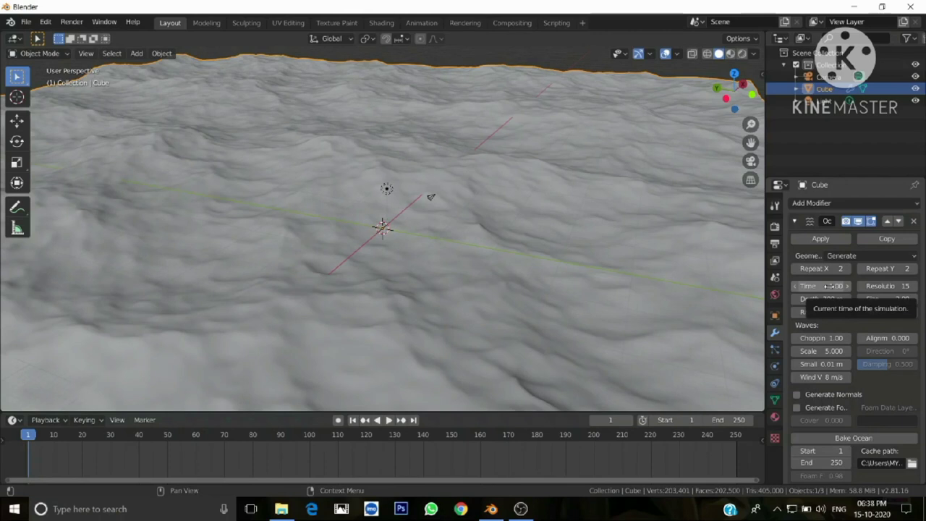
Keyframe the ocean Time at 1.00 on frame 1 and 9.33 on frame 250
{"action": "key", "text": "i"}
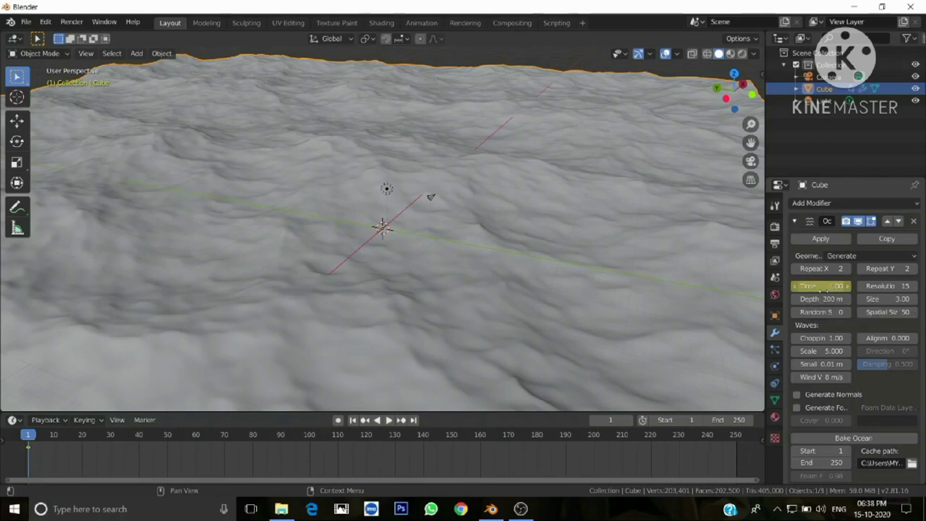
{"action": "left_click", "coordinate": [736, 437]}
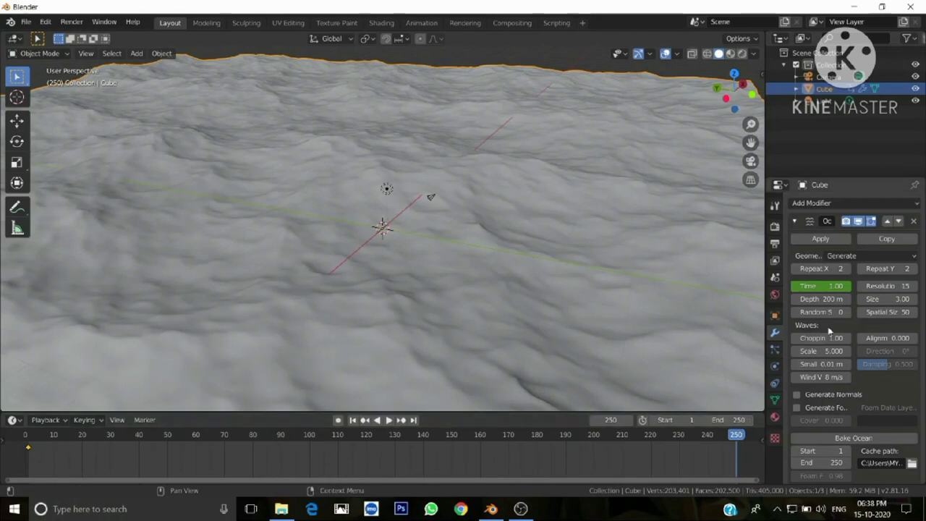
{"action": "left_click", "coordinate": [828, 287]}
{"action": "type", "text": "5"}
{"action": "key", "text": "Return"}
{"action": "key", "text": "i"}
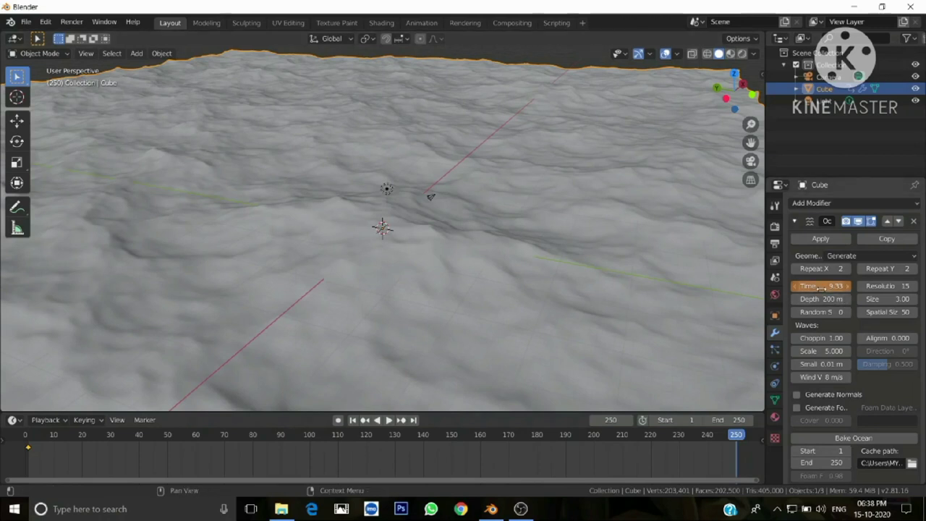
{"action": "key", "text": "i"}
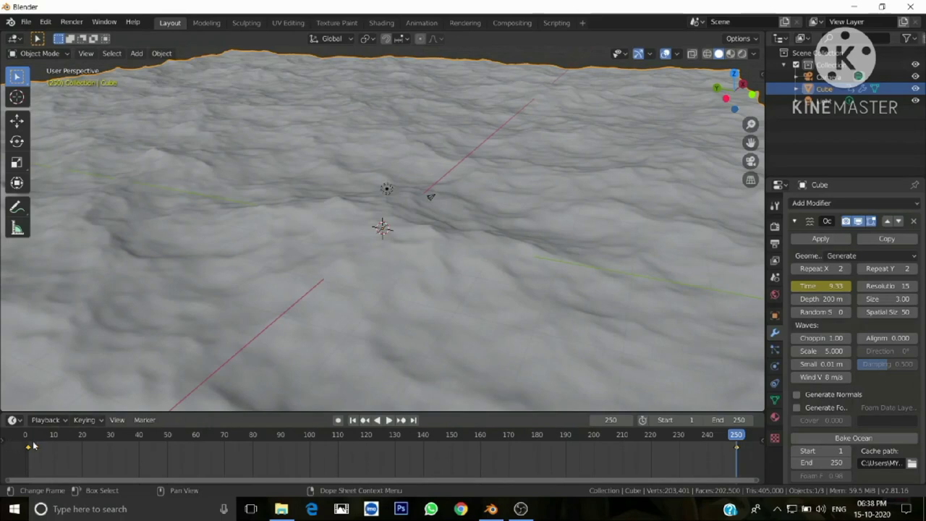
Play back the wave animation, then return to frame 1
{"action": "key", "text": "ctrl+shift+space"}
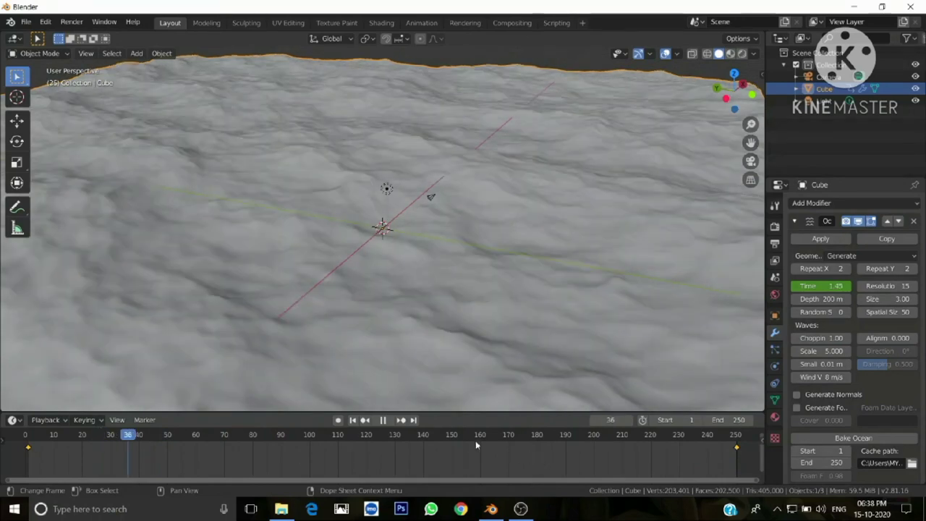
{"action": "key", "text": "space"}
{"action": "left_click", "coordinate": [353, 420]}
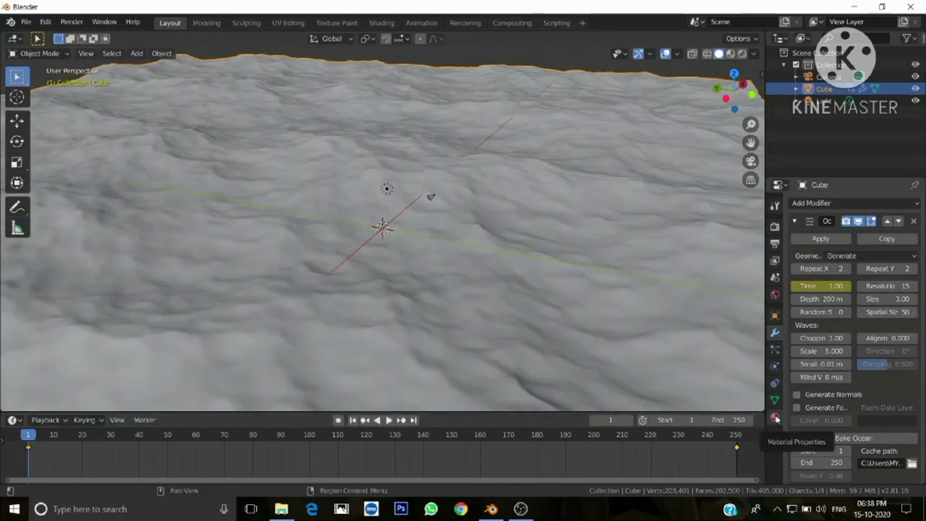
Switch the ocean material to Glossy BSDF with Roughness 0.106 and show World properties
{"action": "left_click", "coordinate": [775, 417]}
{"action": "left_click", "coordinate": [913, 327]}
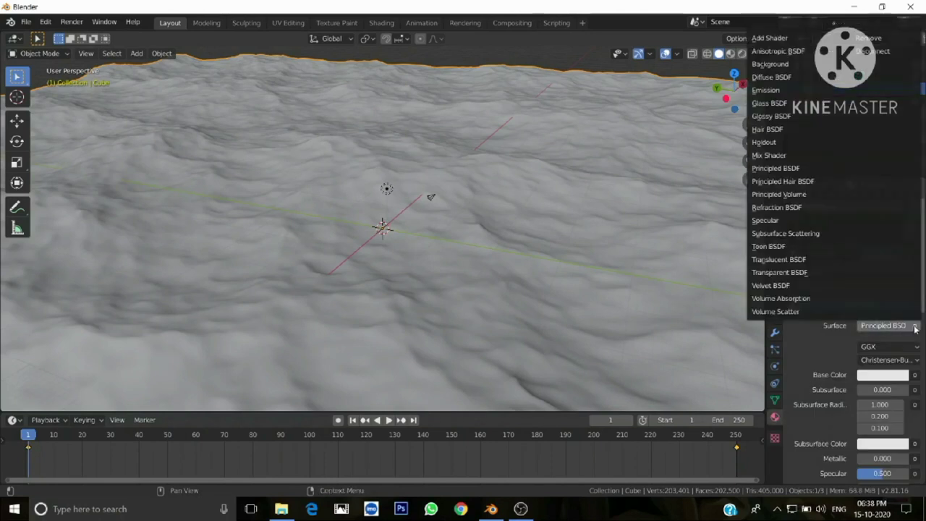
{"action": "left_click", "coordinate": [772, 117]}
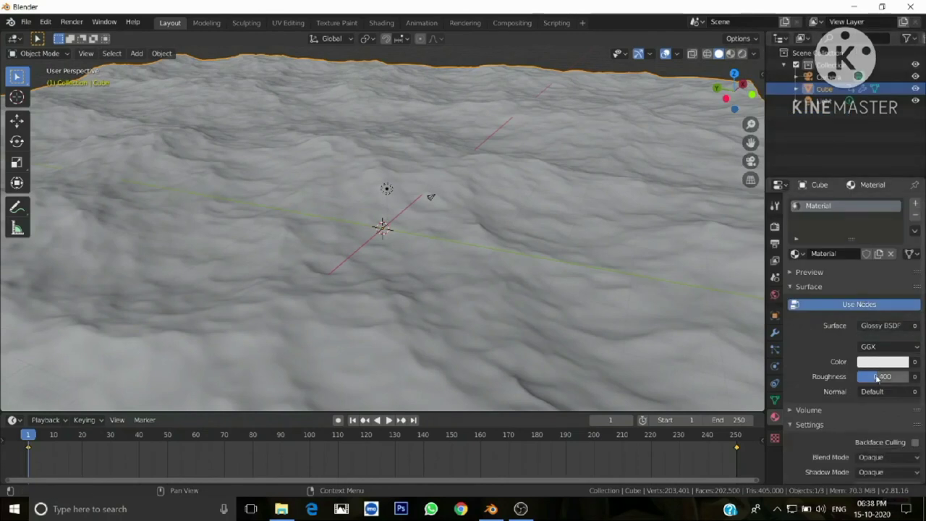
{"action": "left_click_drag", "start_coordinate": [879, 376], "coordinate": [862, 376]}
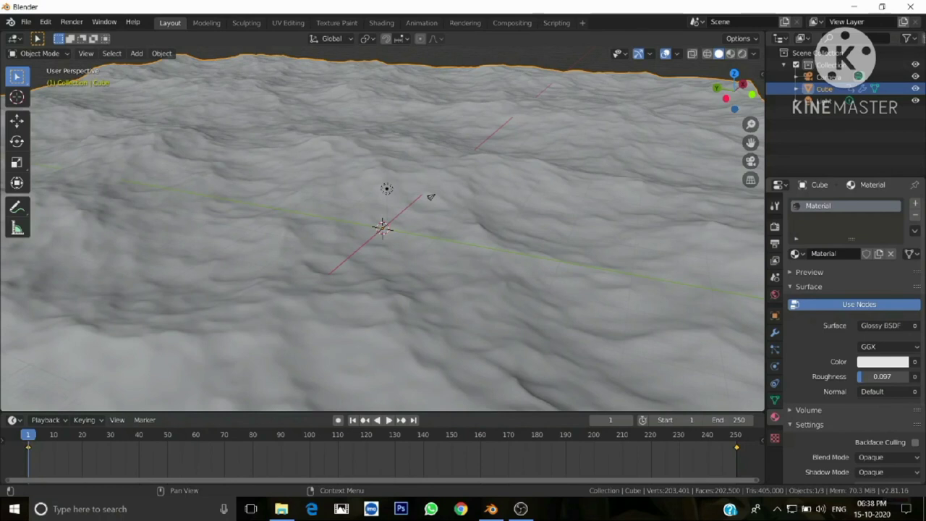
{"action": "left_click_drag", "start_coordinate": [862, 376], "coordinate": [873, 407]}
{"action": "scroll", "coordinate": [838, 386], "scroll_direction": "down", "scroll_amount": 1}
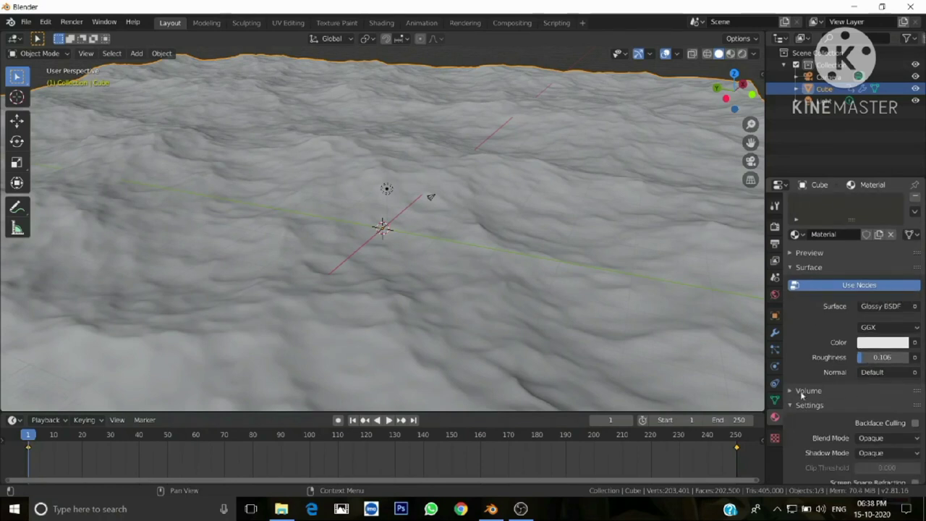
{"action": "left_click", "coordinate": [774, 295]}
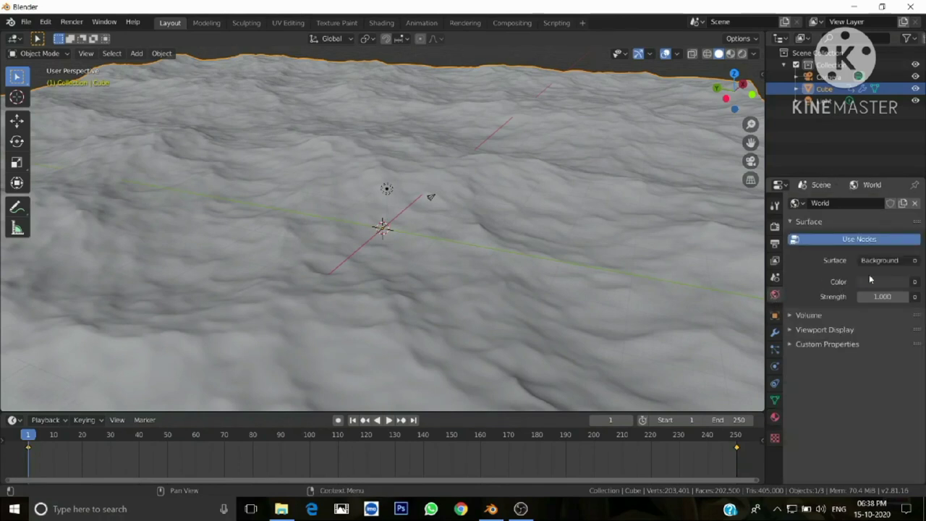
Set the World Color to an Environment Texture using sunrise.exr, then select the Light
{"action": "left_click", "coordinate": [915, 282]}
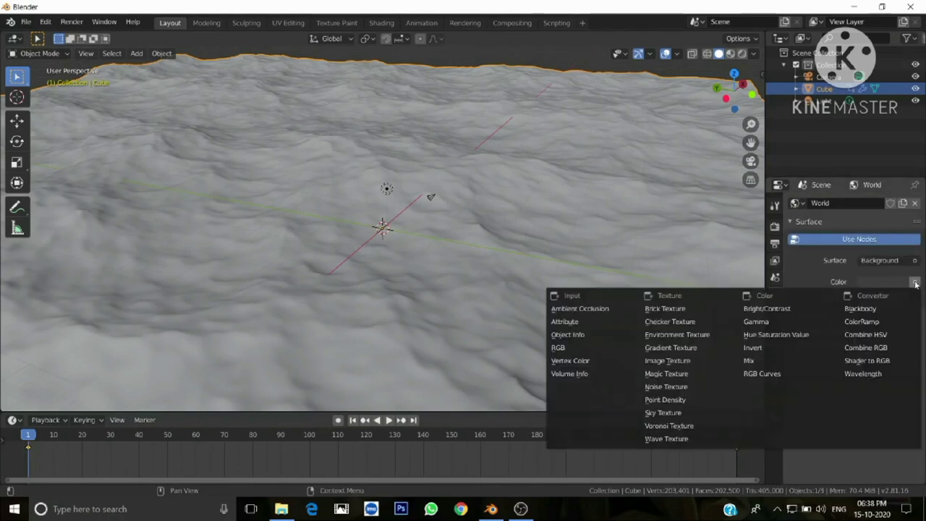
{"action": "left_click", "coordinate": [666, 334]}
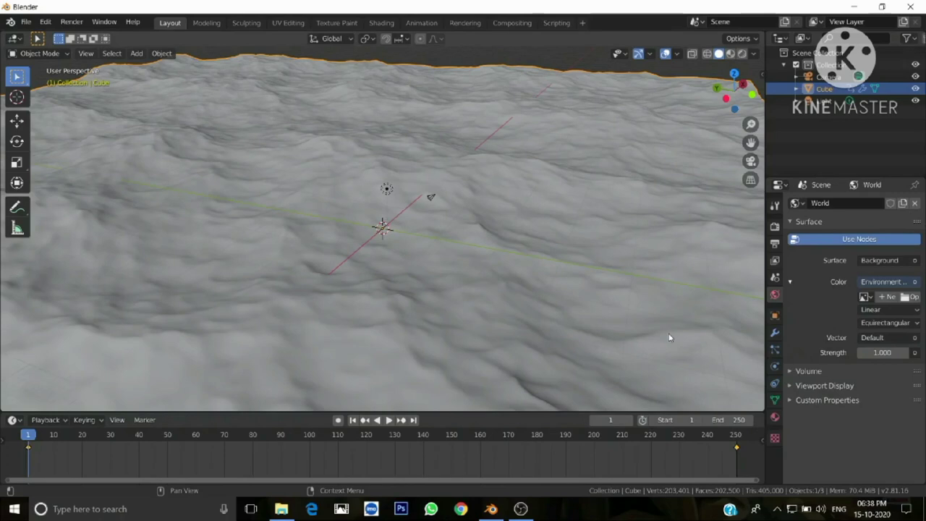
{"action": "left_click", "coordinate": [913, 297]}
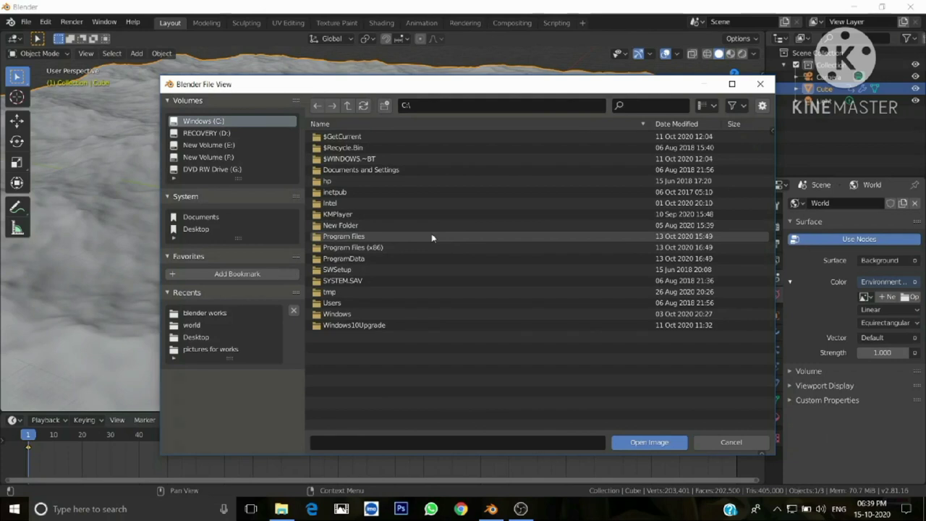
{"action": "left_click", "coordinate": [195, 325]}
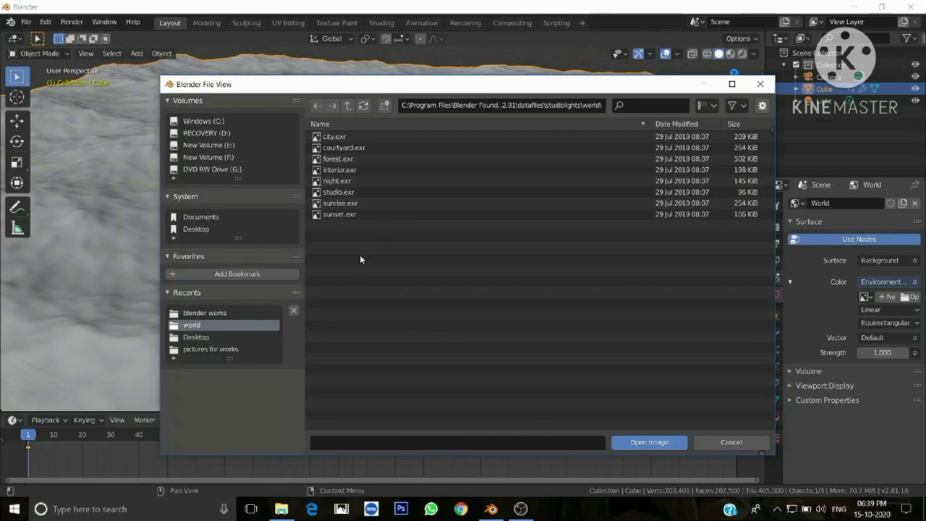
{"action": "left_click", "coordinate": [365, 203]}
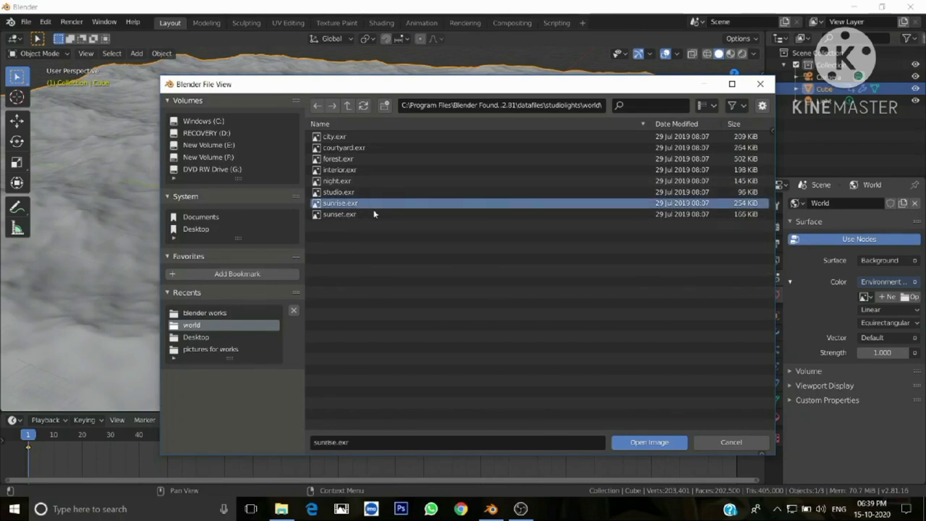
{"action": "left_click", "coordinate": [636, 443]}
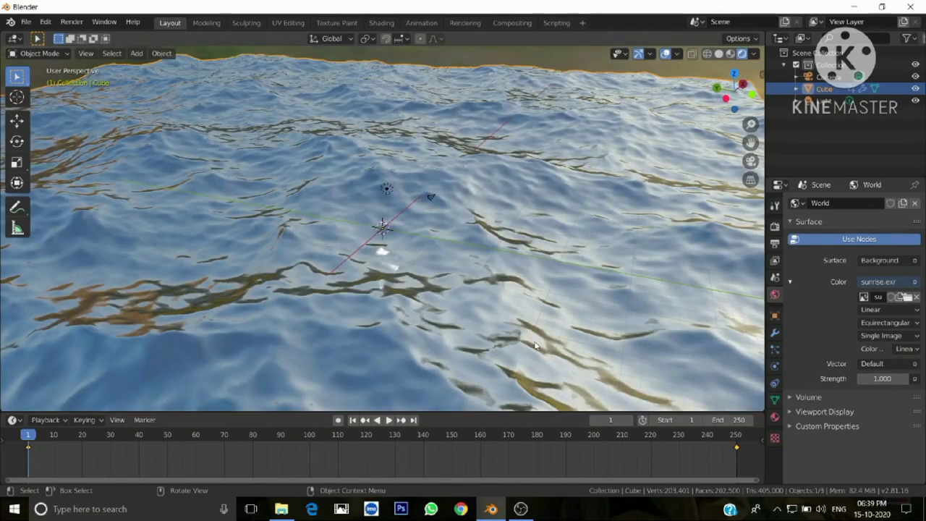
{"action": "mouse_move", "coordinate": [527, 307]}
{"action": "middle_mouse_down"}
{"action": "mouse_move", "coordinate": [604, 344]}
{"action": "mouse_move", "coordinate": [622, 339]}
{"action": "mouse_move", "coordinate": [370, 319]}
{"action": "mouse_move", "coordinate": [429, 334]}
{"action": "mouse_move", "coordinate": [567, 337]}
{"action": "mouse_move", "coordinate": [550, 330]}
{"action": "middle_mouse_up"}
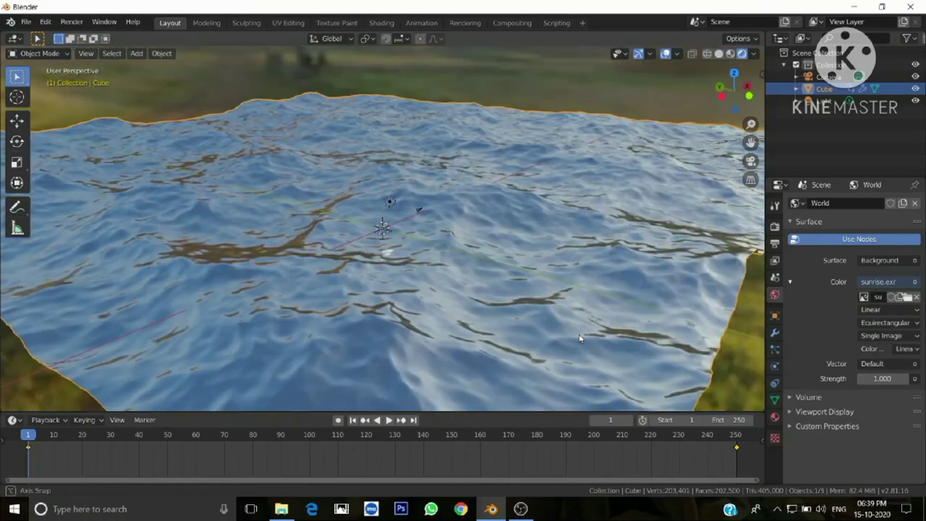
{"action": "left_click", "coordinate": [390, 203]}
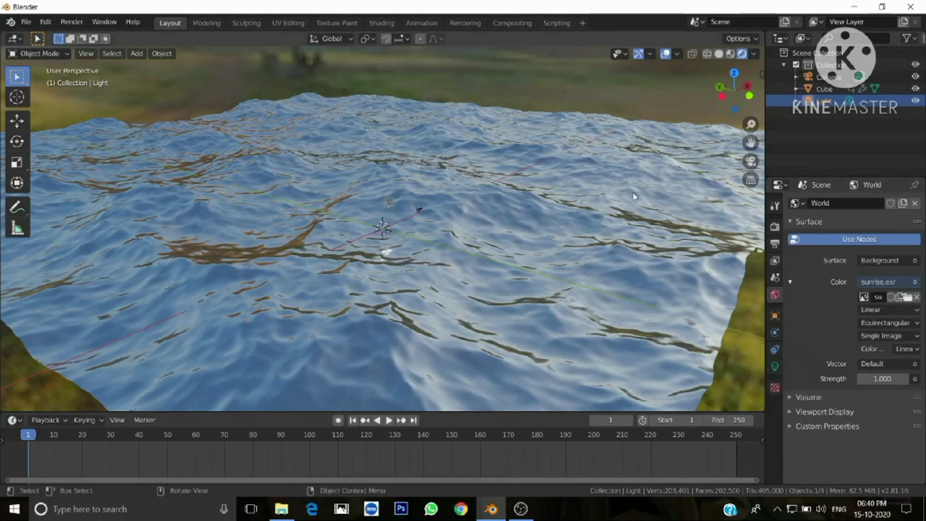
Lower the light's Specular from 1.00 to 0.10 in its Object Data settings
{"action": "left_click", "coordinate": [775, 367]}
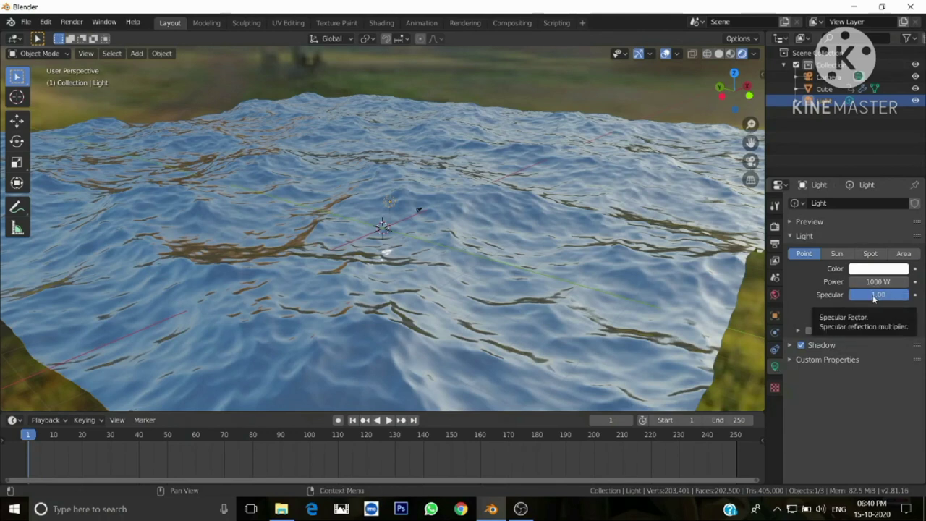
{"action": "mouse_move", "coordinate": [521, 333]}
{"action": "middle_mouse_down"}
{"action": "mouse_move", "coordinate": [588, 348]}
{"action": "mouse_move", "coordinate": [525, 353]}
{"action": "mouse_move", "coordinate": [539, 349]}
{"action": "middle_mouse_up"}
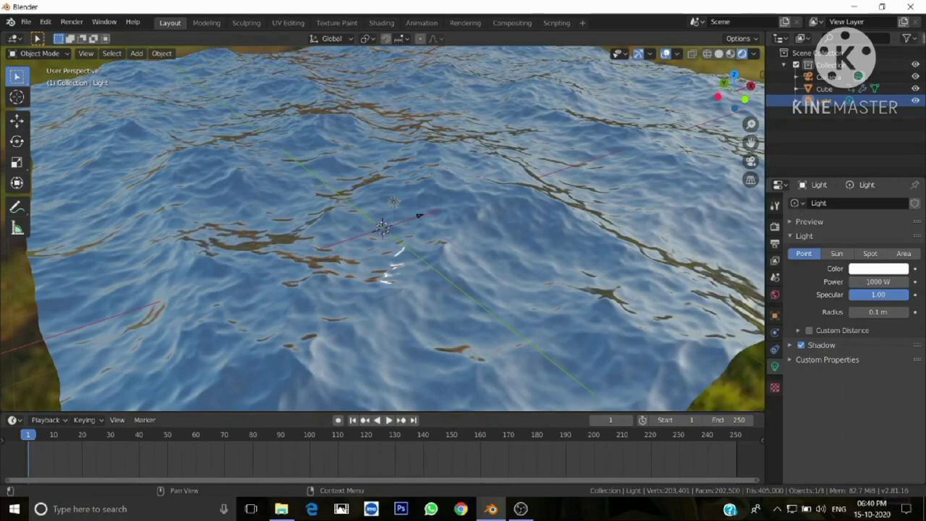
{"action": "left_click", "coordinate": [871, 296]}
{"action": "type", "text": "0.1"}
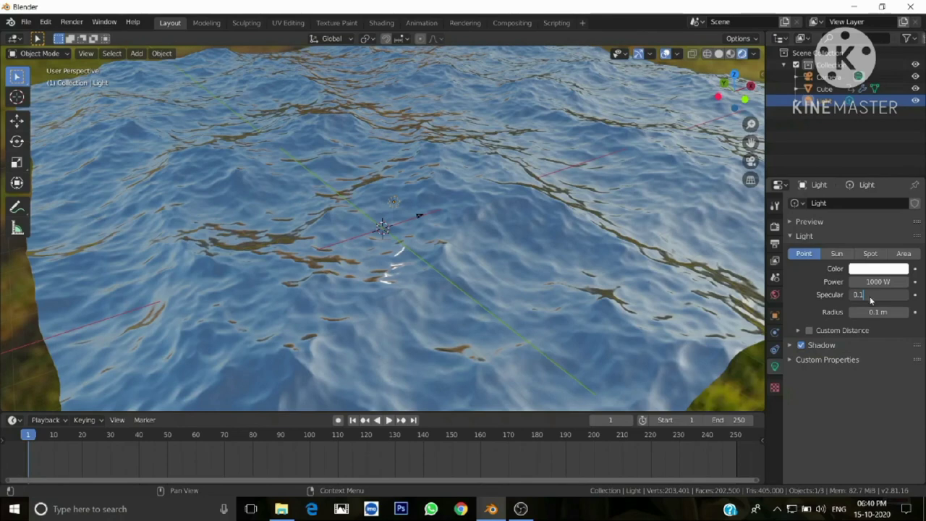
{"action": "key", "text": "Return"}
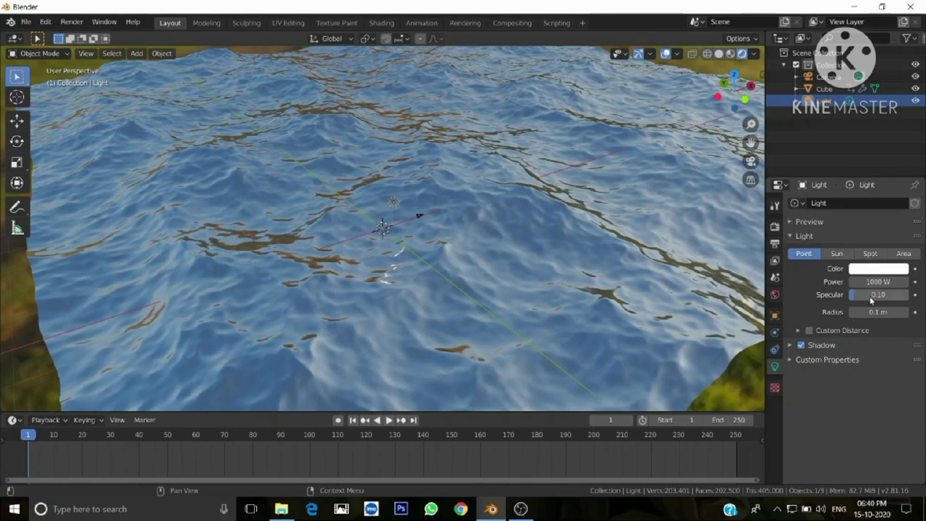
{"action": "mouse_move", "coordinate": [531, 323]}
{"action": "middle_mouse_down"}
{"action": "mouse_move", "coordinate": [571, 316]}
{"action": "mouse_move", "coordinate": [553, 319]}
{"action": "middle_mouse_up"}
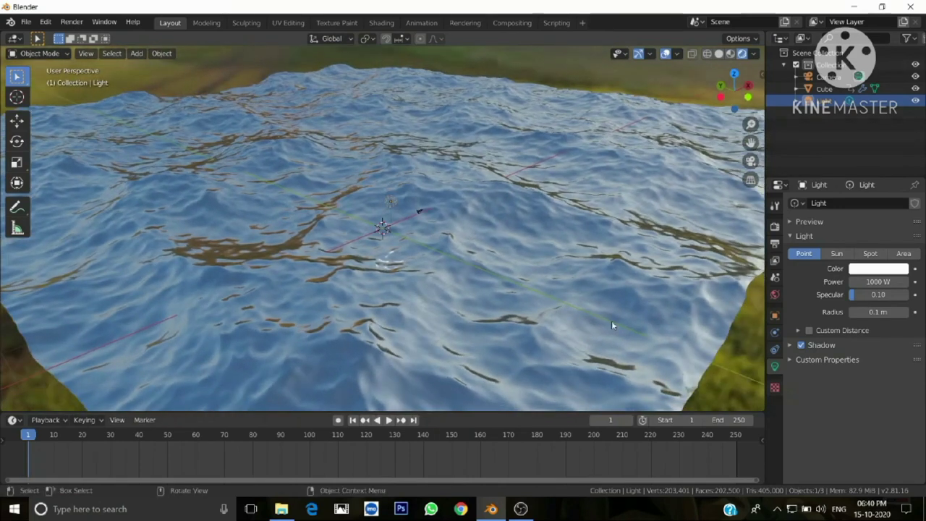
Change the light to a Sun with a 5° angle and return to World properties
{"action": "left_click", "coordinate": [836, 253]}
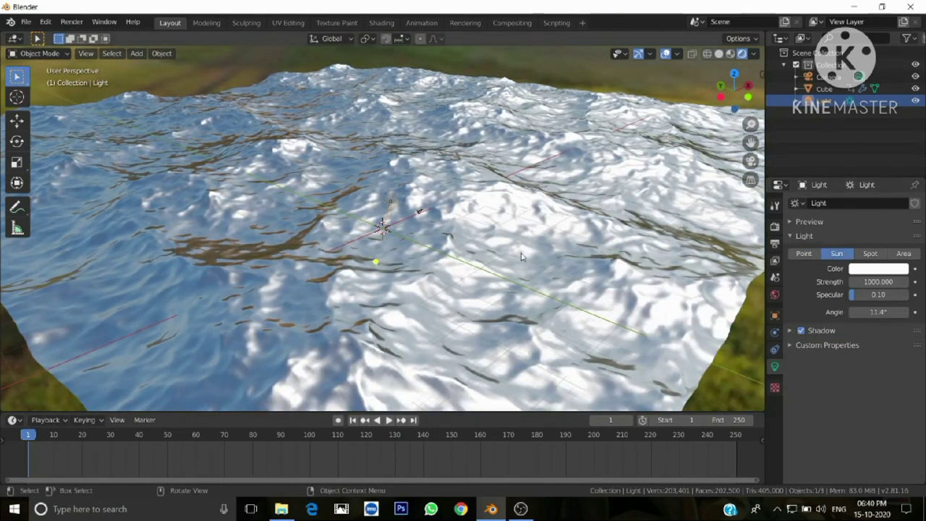
{"action": "mouse_move", "coordinate": [524, 257]}
{"action": "middle_mouse_down"}
{"action": "mouse_move", "coordinate": [443, 275]}
{"action": "mouse_move", "coordinate": [492, 282]}
{"action": "middle_mouse_up"}
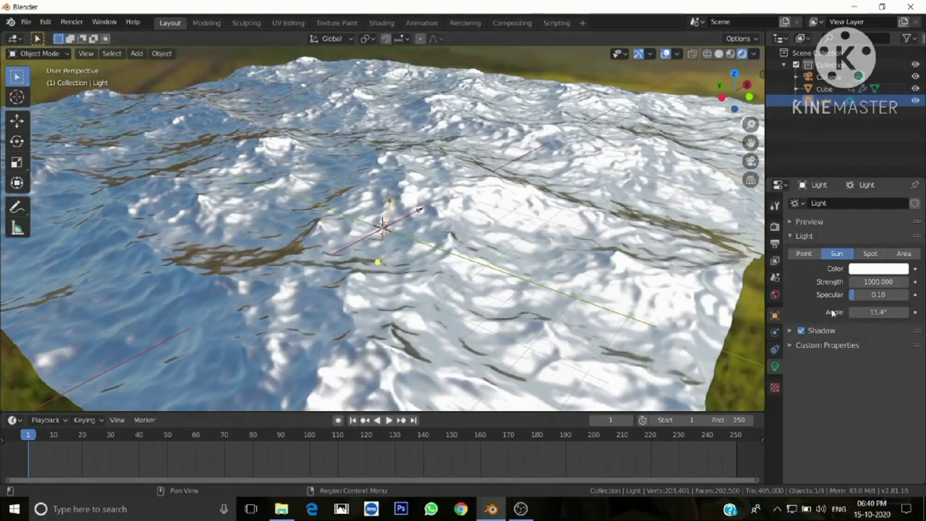
{"action": "left_click", "coordinate": [873, 313]}
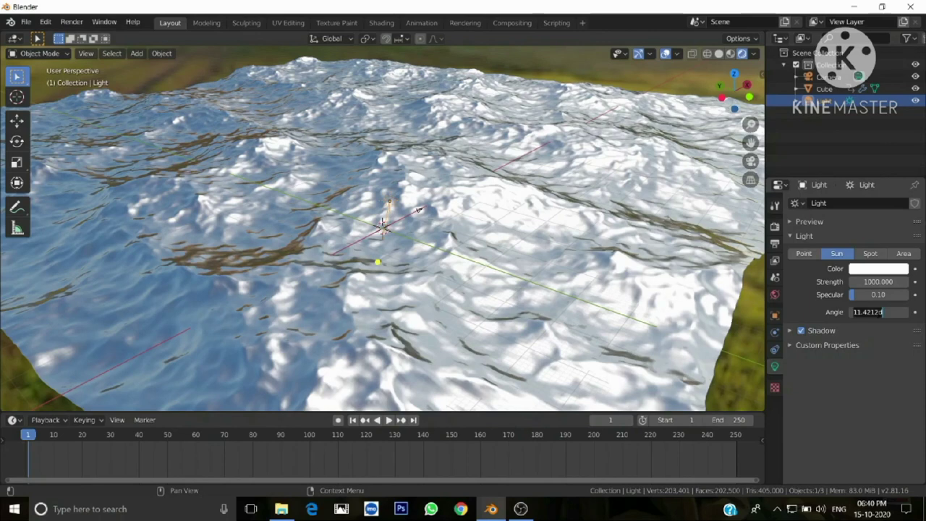
{"action": "type", "text": "5"}
{"action": "key", "text": "Return"}
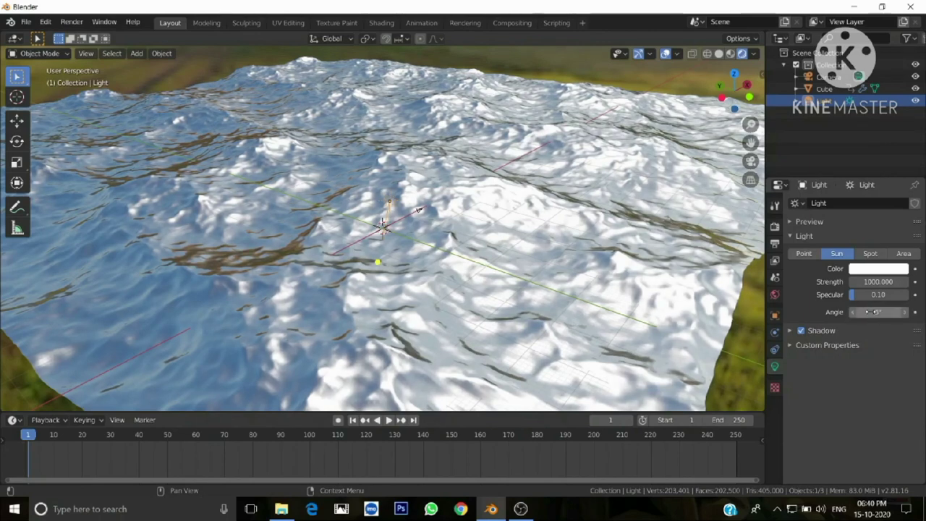
{"action": "middle_click_drag", "start_coordinate": [576, 303], "coordinate": [677, 304]}
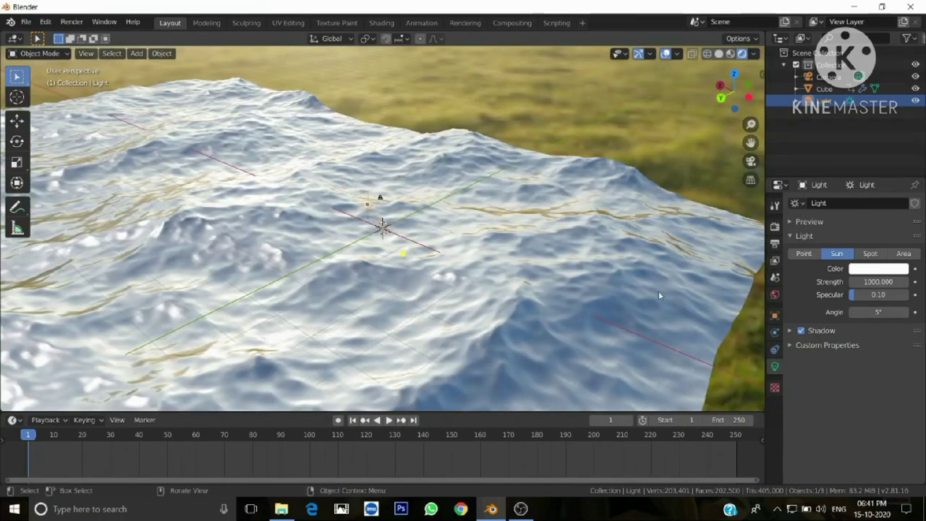
{"action": "left_click", "coordinate": [775, 295]}
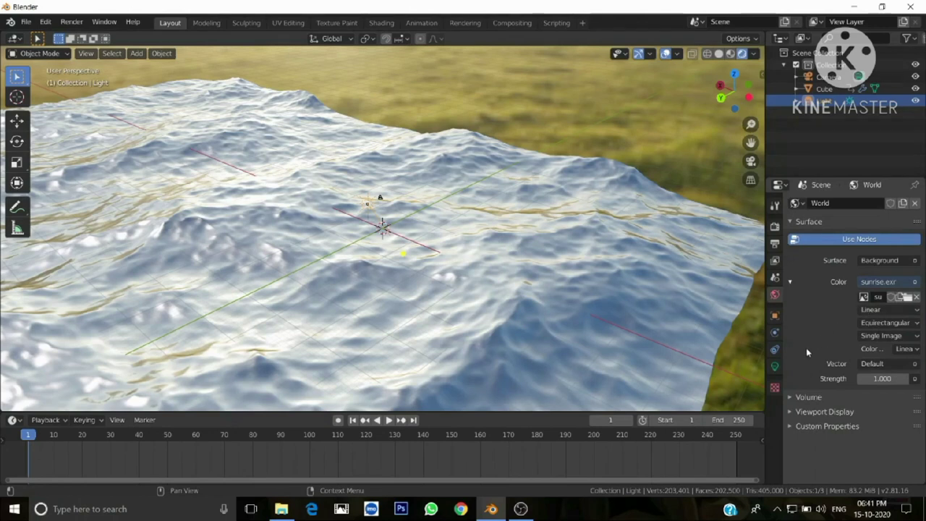
Select Cube, drop its Glossy roughness to 0.000, and view through the camera with Numpad 0
{"action": "left_click", "coordinate": [571, 314]}
{"action": "left_click", "coordinate": [775, 416]}
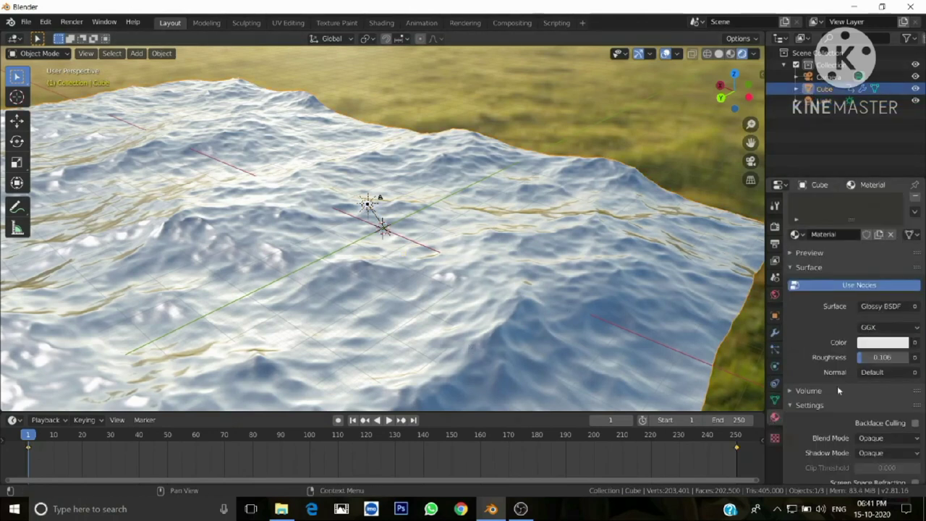
{"action": "left_click_drag", "start_coordinate": [883, 357], "coordinate": [840, 357]}
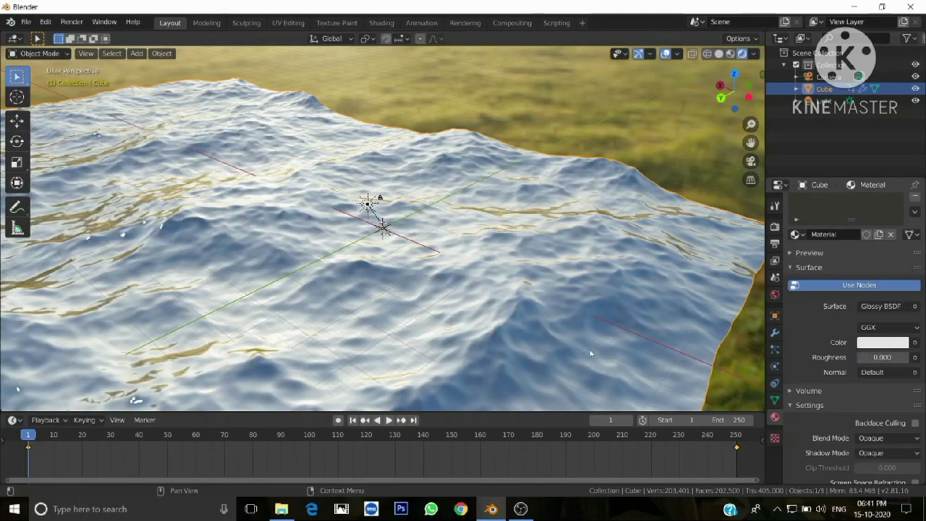
{"action": "mouse_move", "coordinate": [590, 354]}
{"action": "middle_mouse_down"}
{"action": "mouse_move", "coordinate": [618, 322]}
{"action": "mouse_move", "coordinate": [544, 313]}
{"action": "mouse_move", "coordinate": [430, 337]}
{"action": "mouse_move", "coordinate": [443, 346]}
{"action": "middle_mouse_up"}
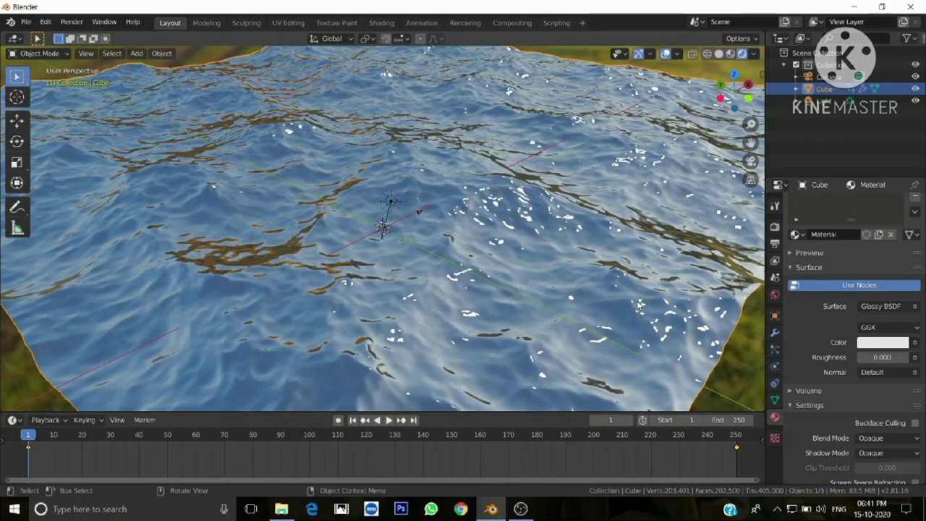
{"action": "key", "text": "KP_0"}
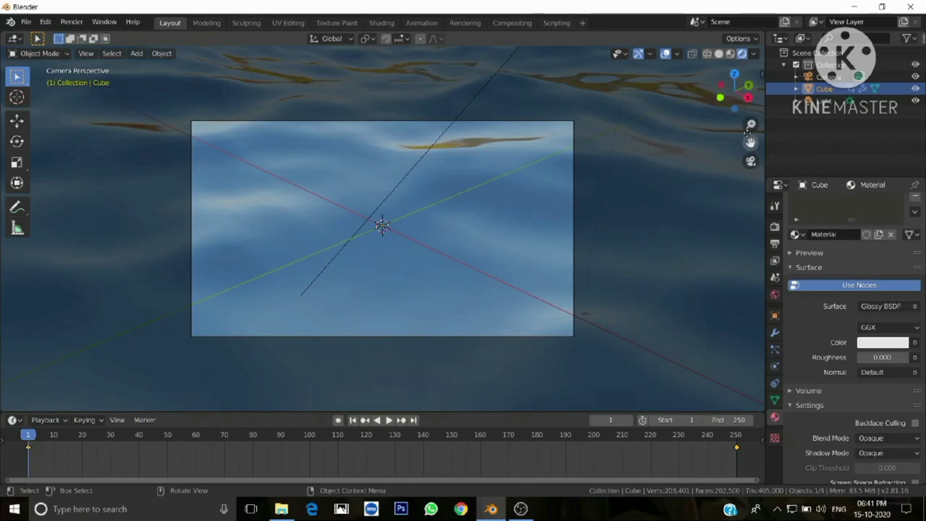
Select the camera and keep Lock Camera to View on in the sidebar View tab
{"action": "scroll", "coordinate": [667, 257], "scroll_direction": "up", "scroll_amount": 1}
{"action": "scroll", "coordinate": [670, 261], "scroll_direction": "up", "scroll_amount": 1}
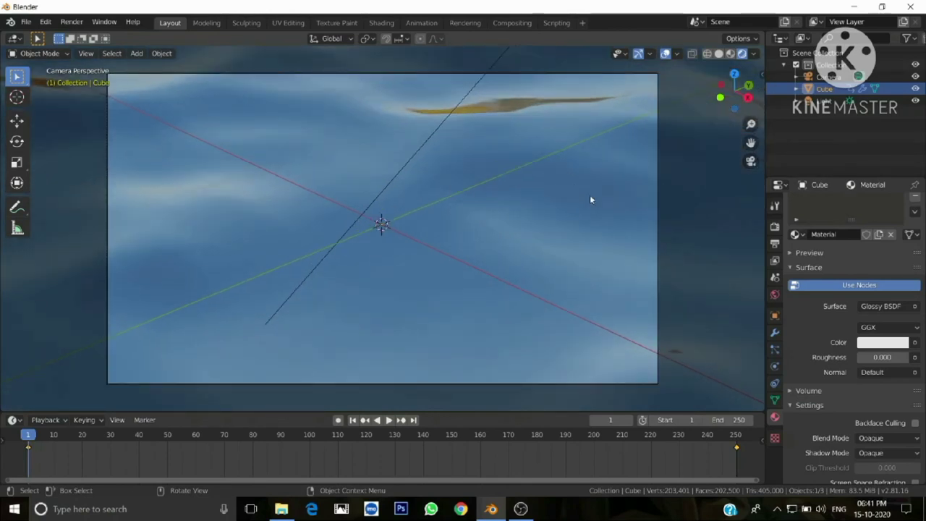
{"action": "left_click", "coordinate": [658, 246]}
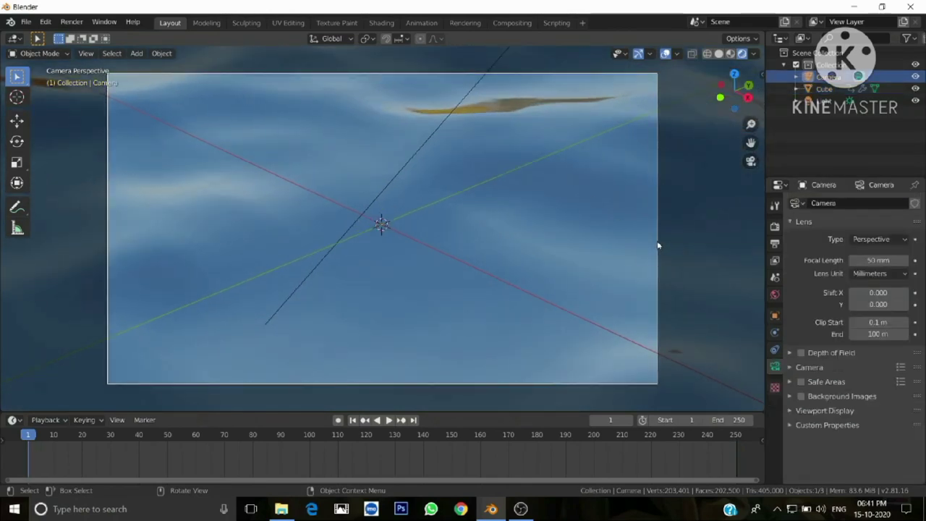
{"action": "key", "text": "n"}
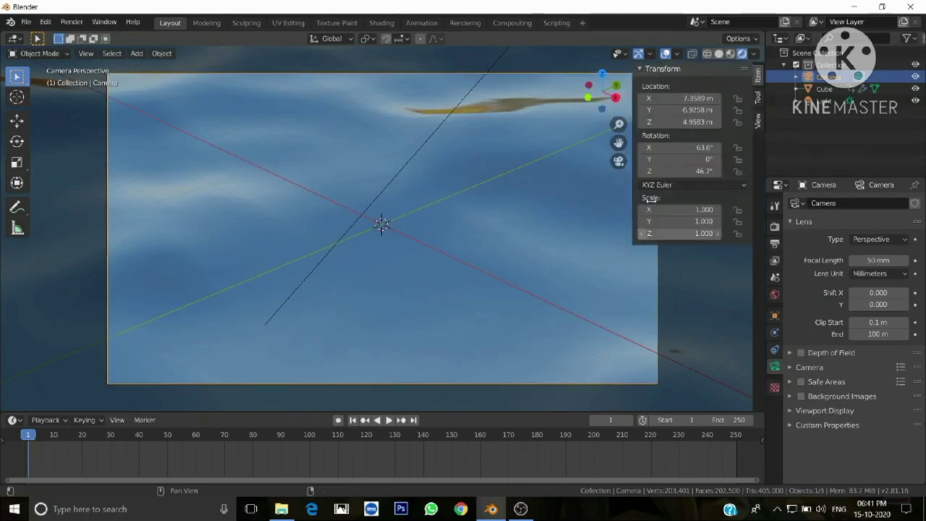
{"action": "left_click", "coordinate": [758, 121]}
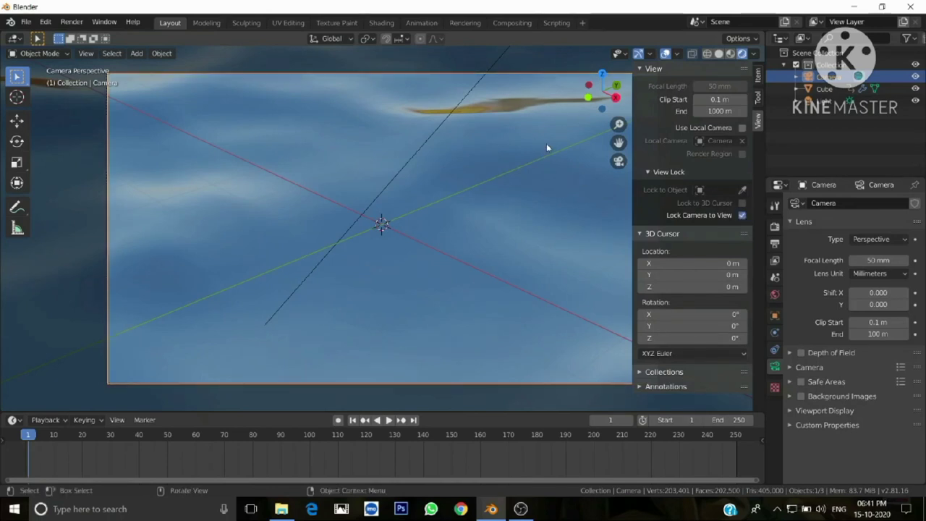
{"action": "key", "text": "n"}
Dolly the locked camera back and tilt it down toward the ocean
{"action": "scroll", "coordinate": [464, 250], "scroll_direction": "down", "scroll_amount": 1}
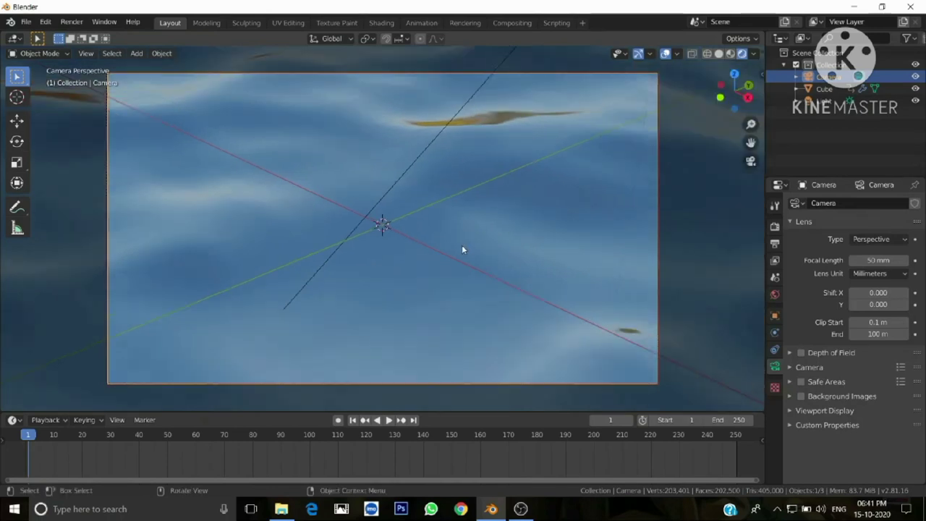
{"action": "scroll", "coordinate": [463, 250], "scroll_direction": "down", "scroll_amount": 1}
{"action": "scroll", "coordinate": [463, 250], "scroll_direction": "down", "scroll_amount": 2}
{"action": "scroll", "coordinate": [463, 249], "scroll_direction": "down", "scroll_amount": 1}
{"action": "scroll", "coordinate": [463, 249], "scroll_direction": "down", "scroll_amount": 1}
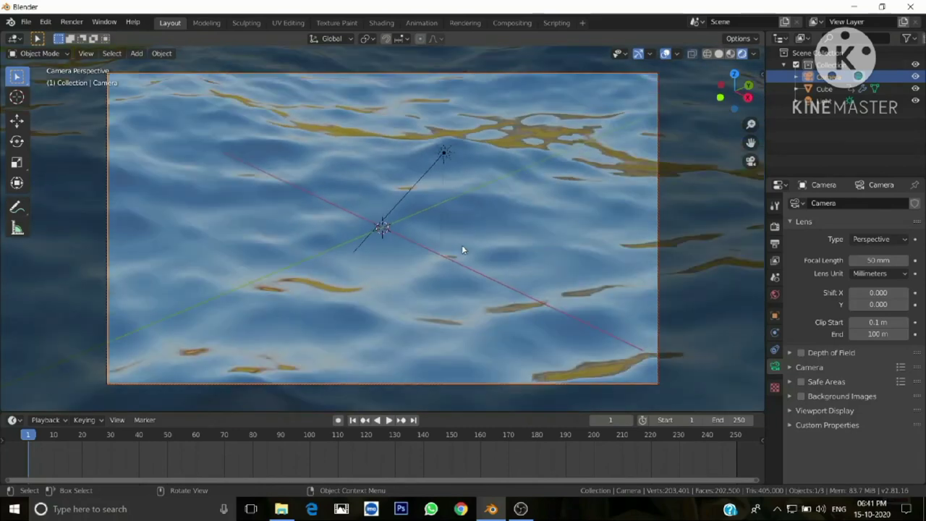
{"action": "scroll", "coordinate": [463, 250], "scroll_direction": "down", "scroll_amount": 1}
{"action": "mouse_move", "coordinate": [462, 245]}
{"action": "middle_mouse_down"}
{"action": "mouse_move", "coordinate": [563, 260]}
{"action": "mouse_move", "coordinate": [272, 267]}
{"action": "mouse_move", "coordinate": [372, 258]}
{"action": "mouse_move", "coordinate": [502, 268]}
{"action": "mouse_move", "coordinate": [417, 268]}
{"action": "middle_mouse_up"}
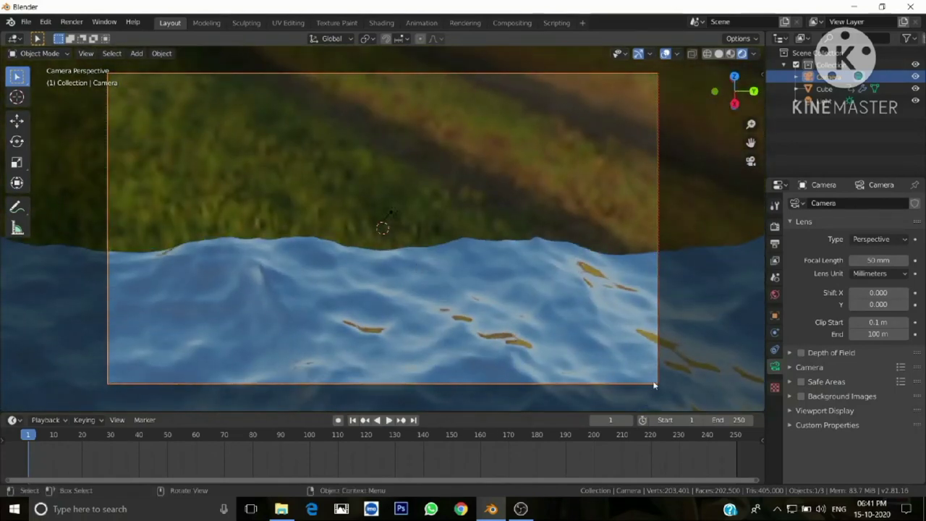
Set the camera's Clip End to 10000 m, then orbit the locked view so waves fill the frame
{"action": "left_click", "coordinate": [774, 368]}
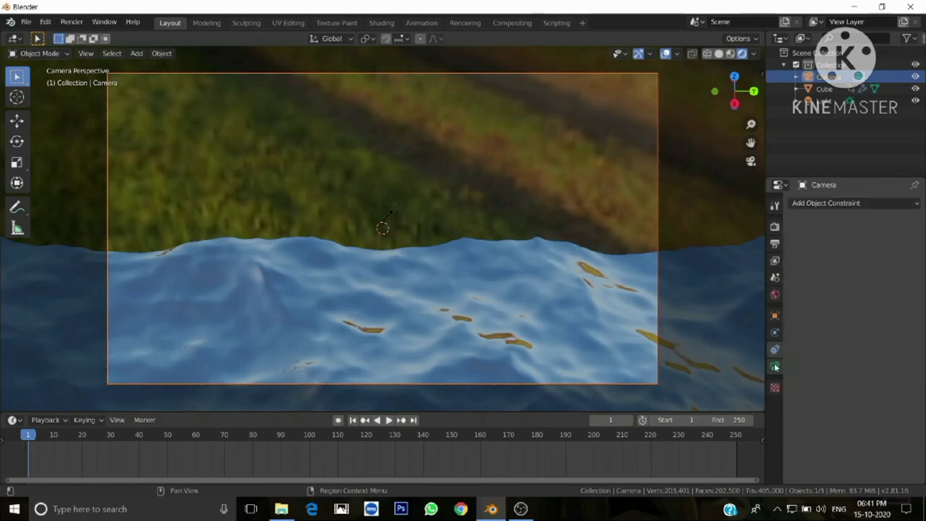
{"action": "left_click", "coordinate": [775, 368]}
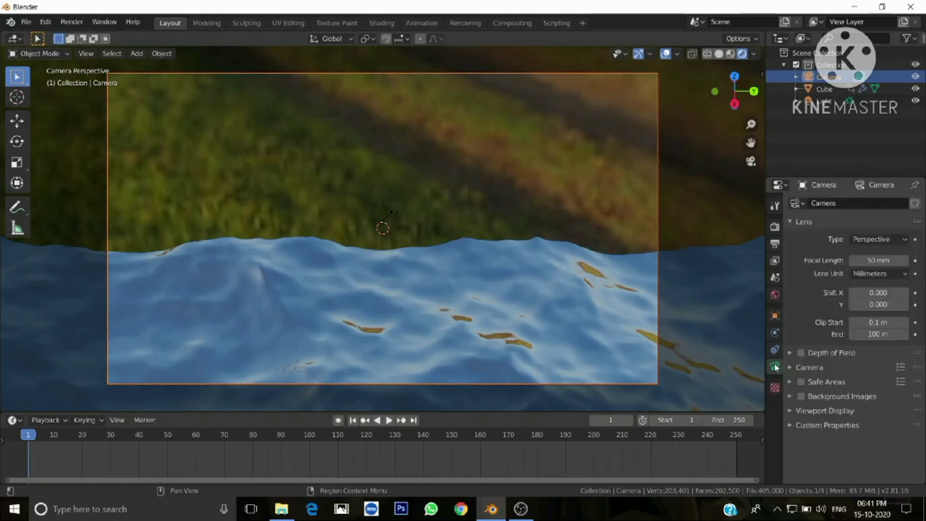
{"action": "left_click", "coordinate": [872, 333]}
{"action": "type", "text": "1"}
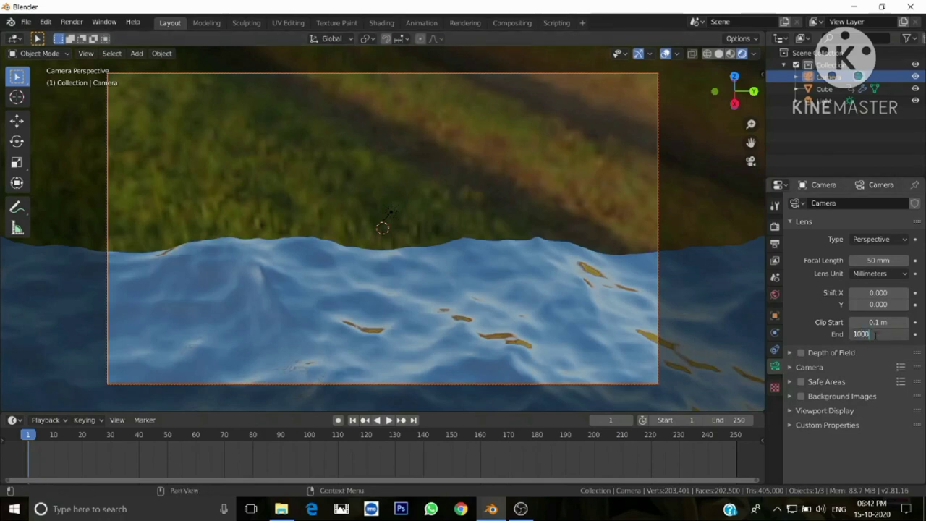
{"action": "key", "text": "Return"}
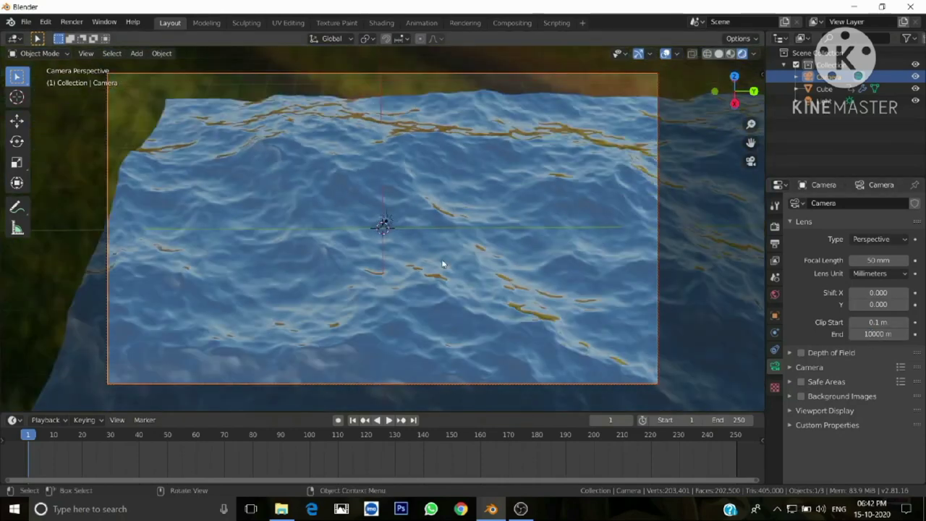
{"action": "mouse_move", "coordinate": [444, 264]}
{"action": "middle_mouse_down"}
{"action": "mouse_move", "coordinate": [548, 261]}
{"action": "mouse_move", "coordinate": [549, 241]}
{"action": "mouse_move", "coordinate": [517, 229]}
{"action": "mouse_move", "coordinate": [322, 239]}
{"action": "mouse_move", "coordinate": [222, 234]}
{"action": "mouse_move", "coordinate": [264, 241]}
{"action": "middle_mouse_up"}
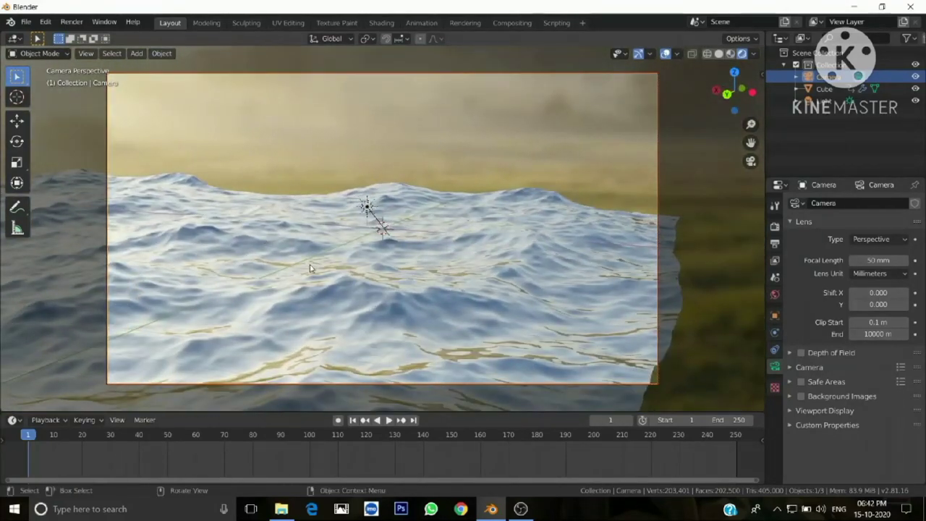
{"action": "mouse_move", "coordinate": [275, 293]}
{"action": "middle_mouse_down"}
{"action": "mouse_move", "coordinate": [356, 271]}
{"action": "mouse_move", "coordinate": [376, 301]}
{"action": "mouse_move", "coordinate": [365, 316]}
{"action": "mouse_move", "coordinate": [339, 298]}
{"action": "mouse_move", "coordinate": [384, 267]}
{"action": "mouse_move", "coordinate": [410, 290]}
{"action": "mouse_move", "coordinate": [486, 286]}
{"action": "mouse_move", "coordinate": [475, 283]}
{"action": "mouse_move", "coordinate": [469, 233]}
{"action": "mouse_move", "coordinate": [476, 244]}
{"action": "mouse_move", "coordinate": [456, 253]}
{"action": "mouse_move", "coordinate": [457, 264]}
{"action": "mouse_move", "coordinate": [470, 262]}
{"action": "middle_mouse_up"}
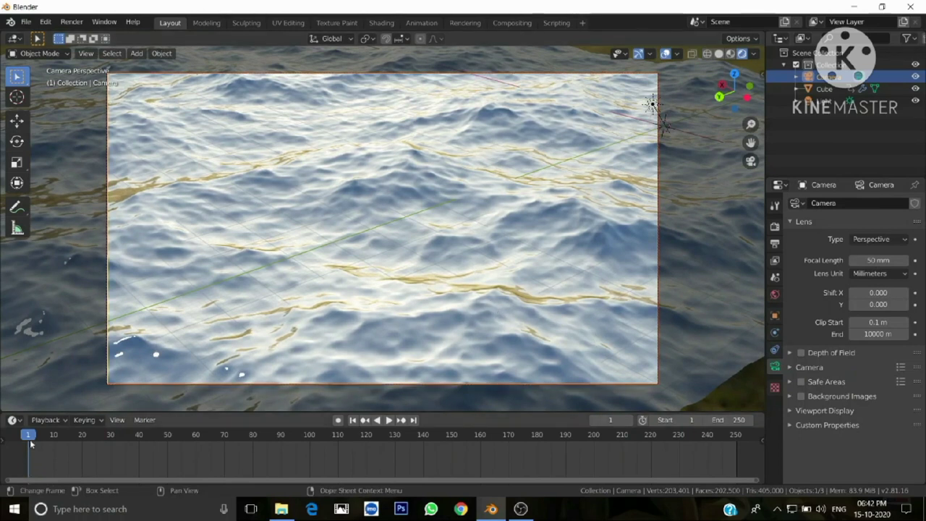
{"action": "key", "text": "space"}
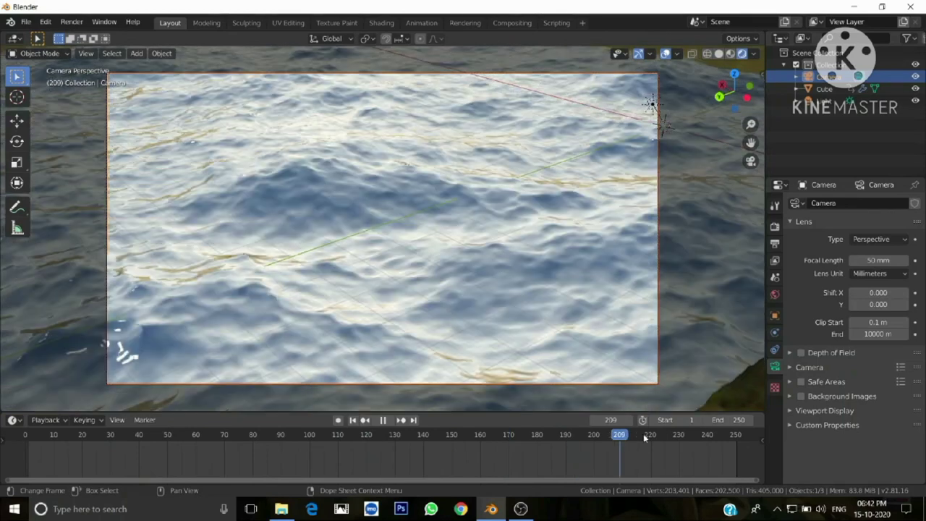
{"action": "key", "text": "space"}
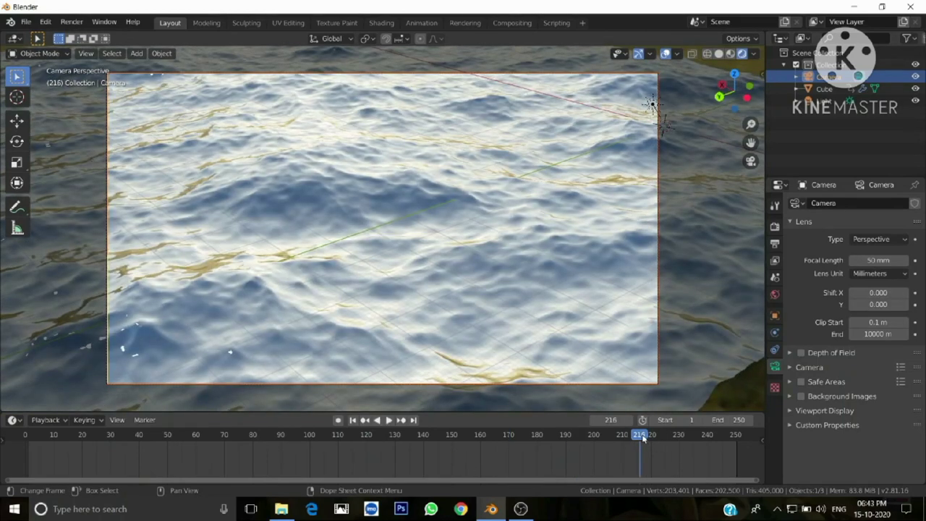
{"action": "key", "text": "space"}
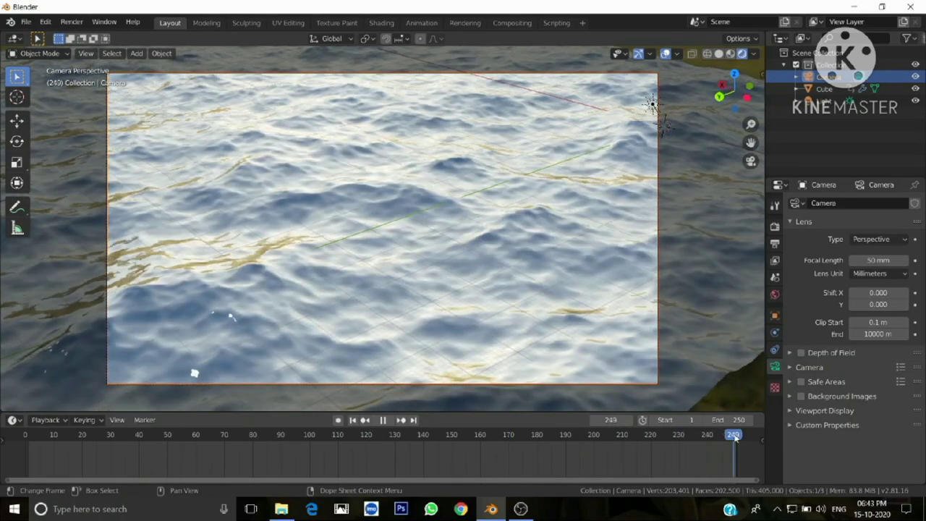
{"action": "left_click_drag", "start_coordinate": [666, 437], "coordinate": [28, 442]}
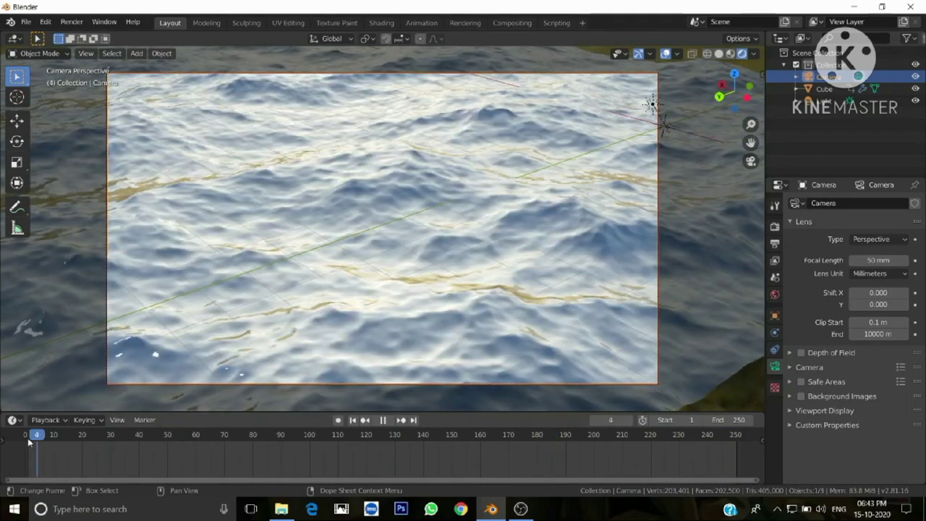
{"action": "key", "text": "space"}
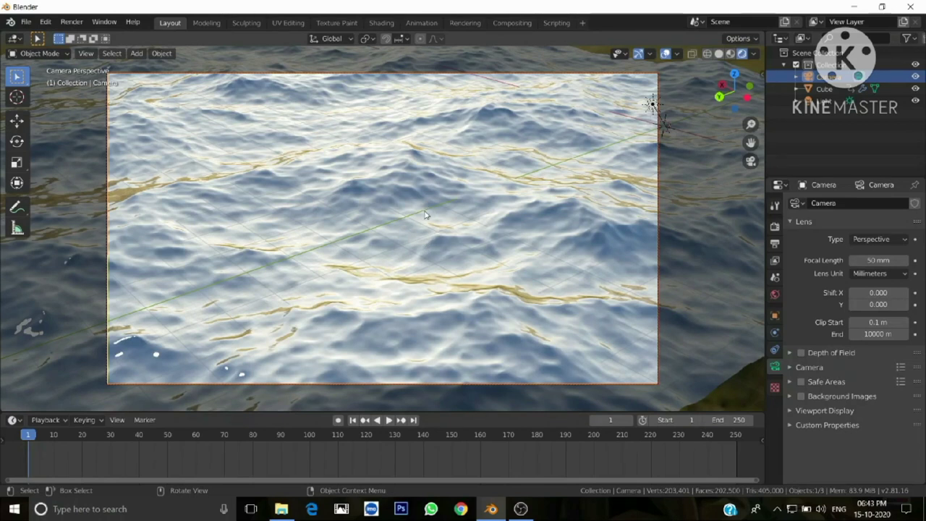
Set the render output path to C:\tmp\fhrbt in Output Properties
{"action": "left_click", "coordinate": [774, 245]}
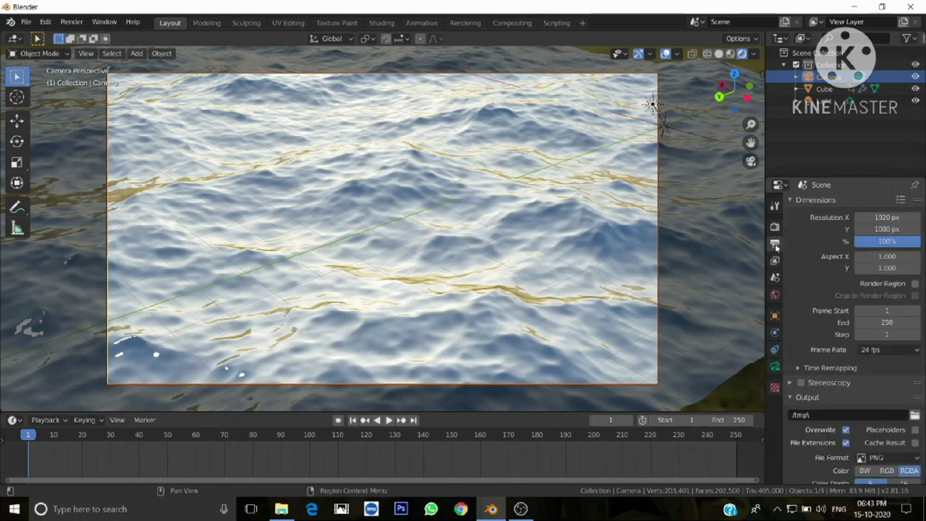
{"action": "left_click", "coordinate": [914, 415]}
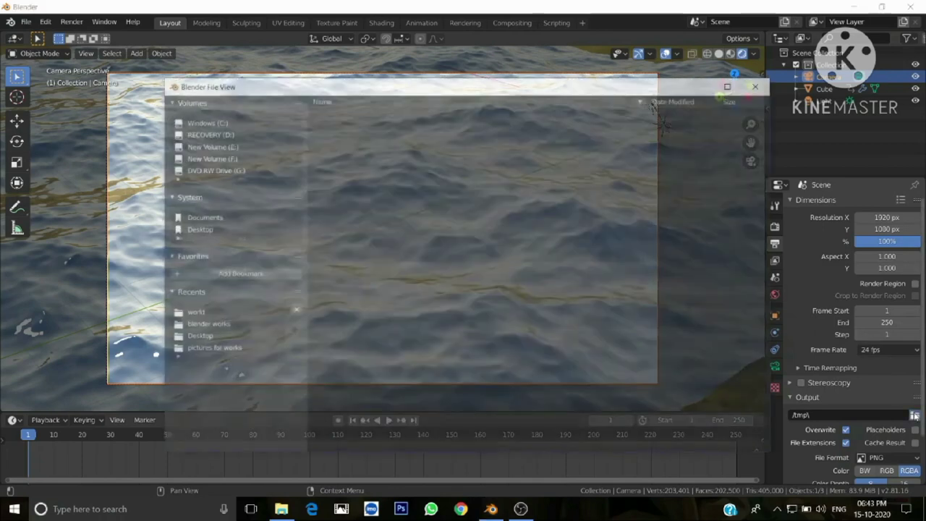
{"action": "left_click", "coordinate": [355, 441]}
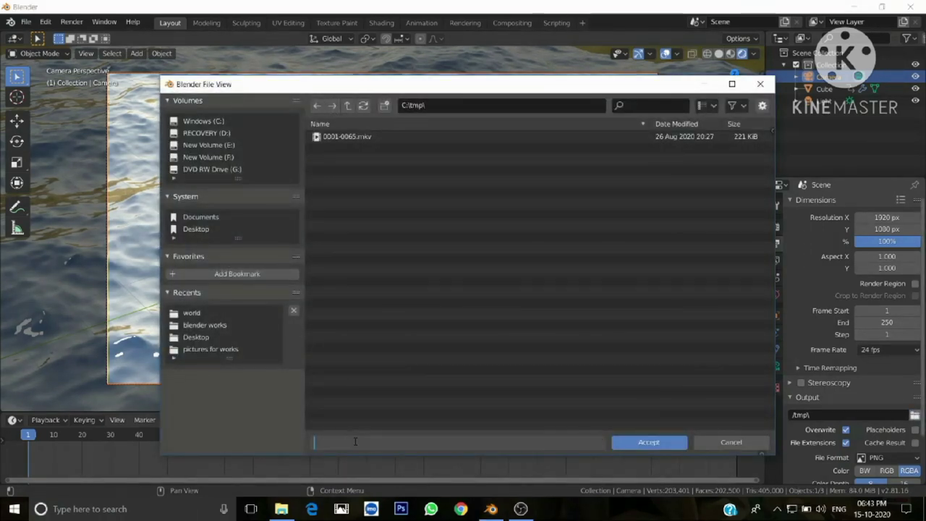
{"action": "type", "text": "frtx"}
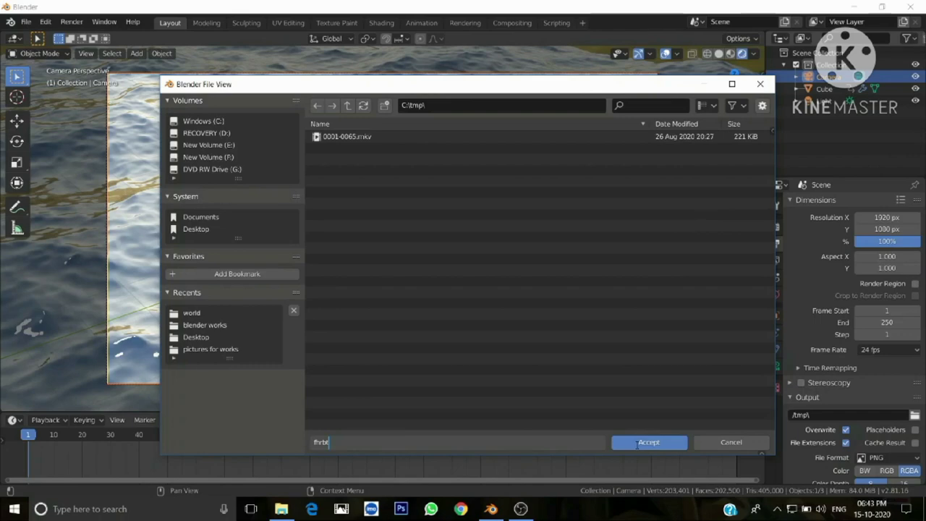
{"action": "left_click", "coordinate": [637, 444]}
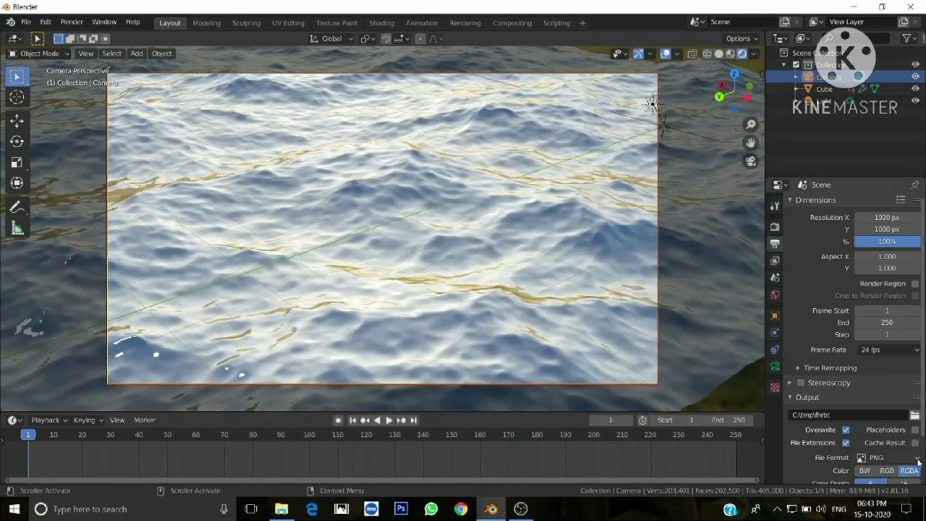
Switch the output file format to FFmpeg video with an MPEG-4 container
{"action": "left_click", "coordinate": [918, 459]}
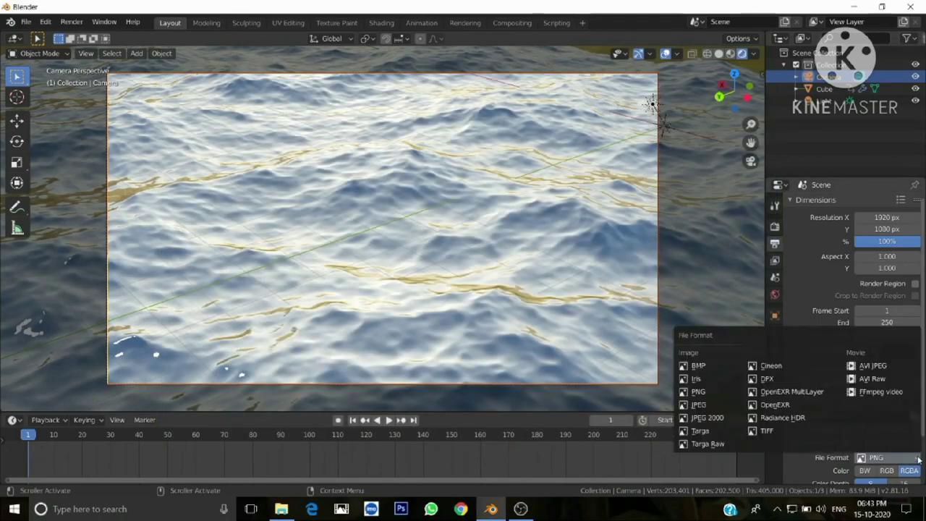
{"action": "left_click", "coordinate": [872, 392]}
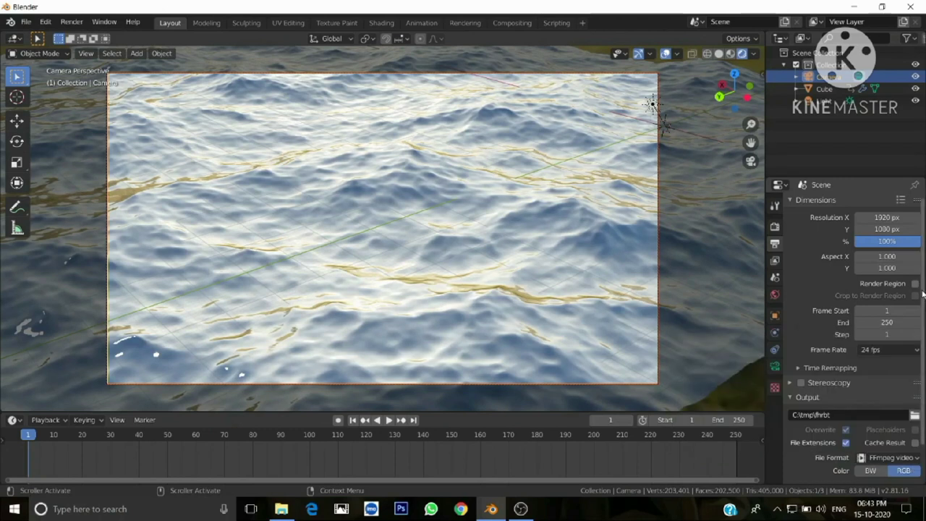
{"action": "scroll", "coordinate": [890, 326], "scroll_direction": "down", "scroll_amount": 2}
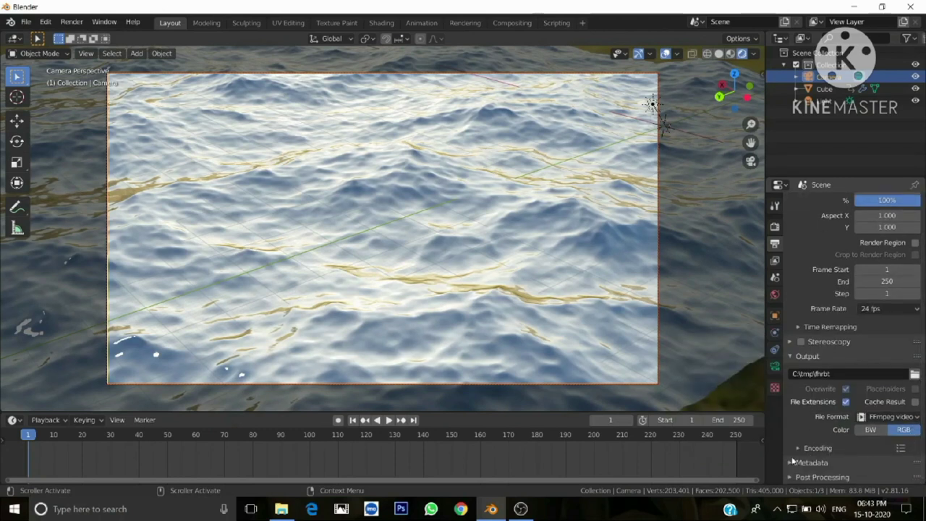
{"action": "left_click", "coordinate": [800, 449]}
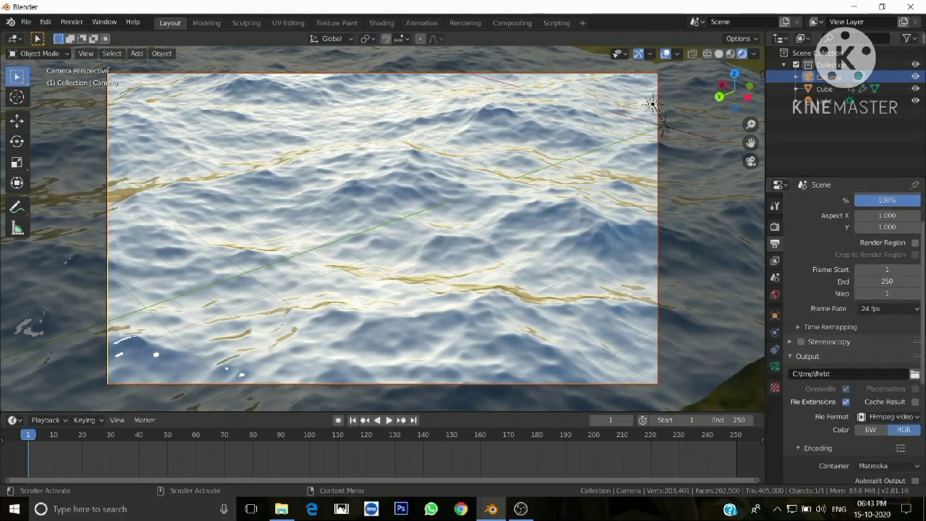
{"action": "scroll", "coordinate": [922, 373], "scroll_direction": "down", "scroll_amount": 2}
{"action": "scroll", "coordinate": [922, 375], "scroll_direction": "down", "scroll_amount": 2}
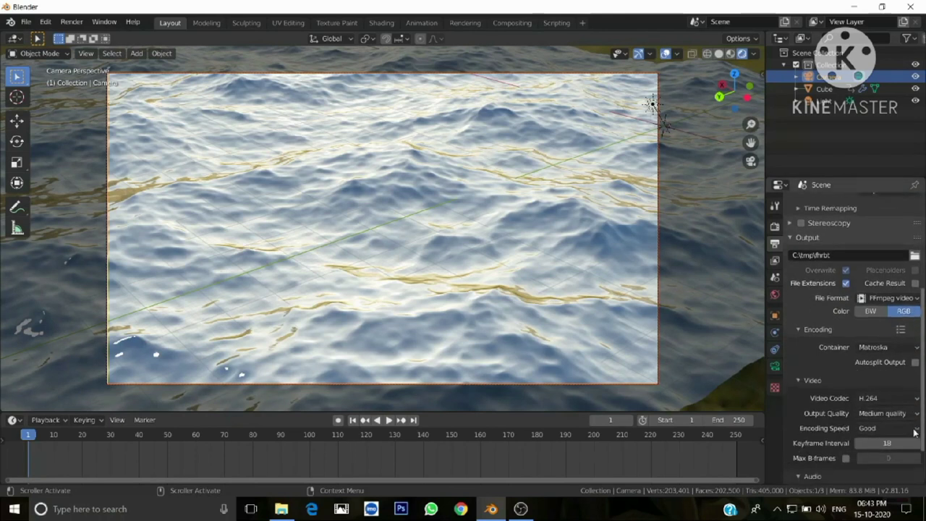
{"action": "scroll", "coordinate": [922, 377], "scroll_direction": "down", "scroll_amount": 2}
{"action": "left_click", "coordinate": [915, 338]}
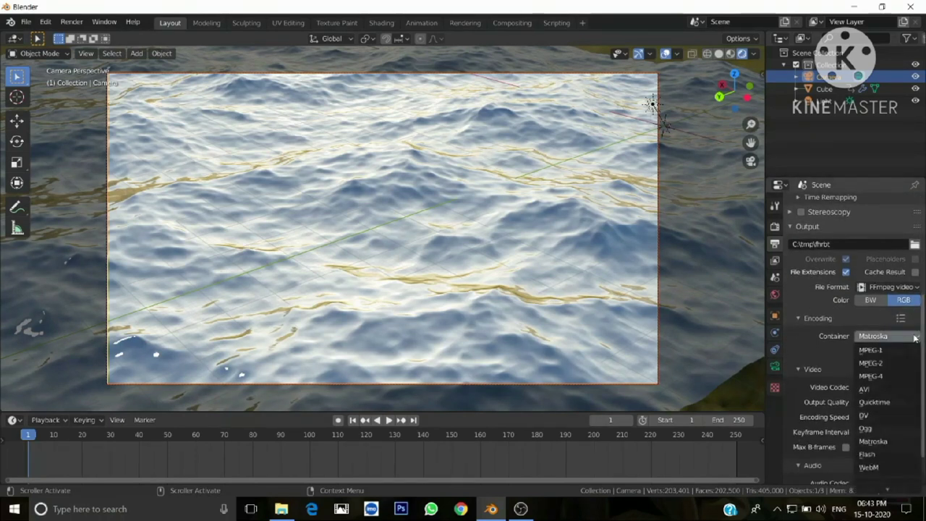
{"action": "left_click", "coordinate": [880, 378]}
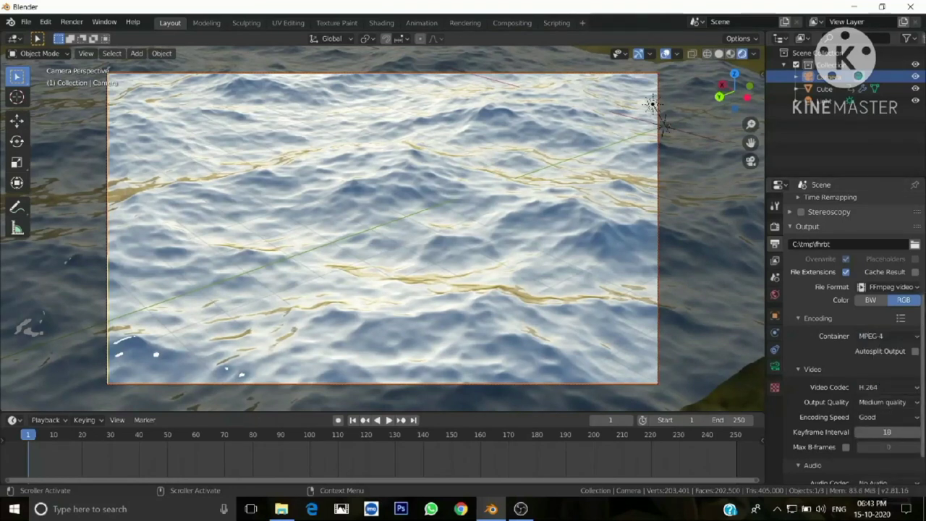
Change the video Output Quality from Medium to High quality
{"action": "scroll", "coordinate": [854, 333], "scroll_direction": "down", "scroll_amount": 2}
{"action": "scroll", "coordinate": [854, 333], "scroll_direction": "down", "scroll_amount": 1}
{"action": "scroll", "coordinate": [854, 333], "scroll_direction": "up", "scroll_amount": 4}
{"action": "scroll", "coordinate": [853, 333], "scroll_direction": "down", "scroll_amount": 3}
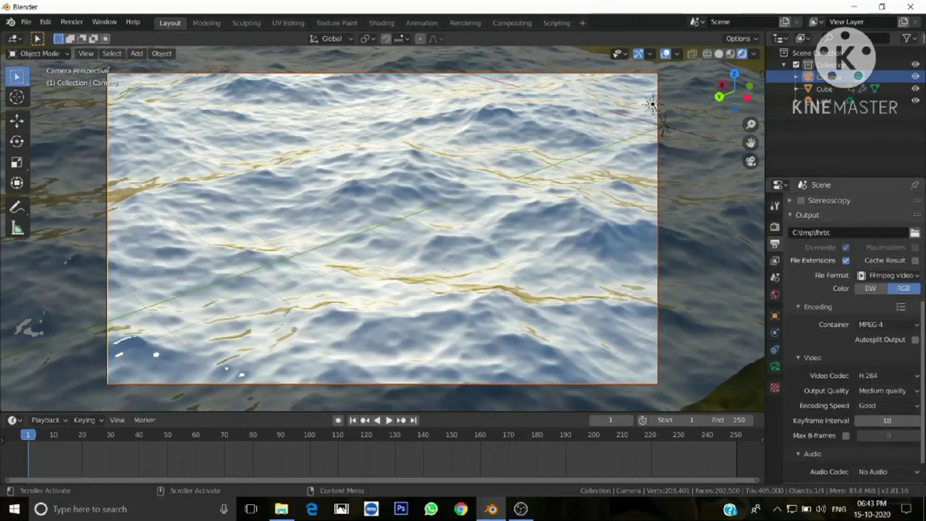
{"action": "left_click", "coordinate": [915, 392]}
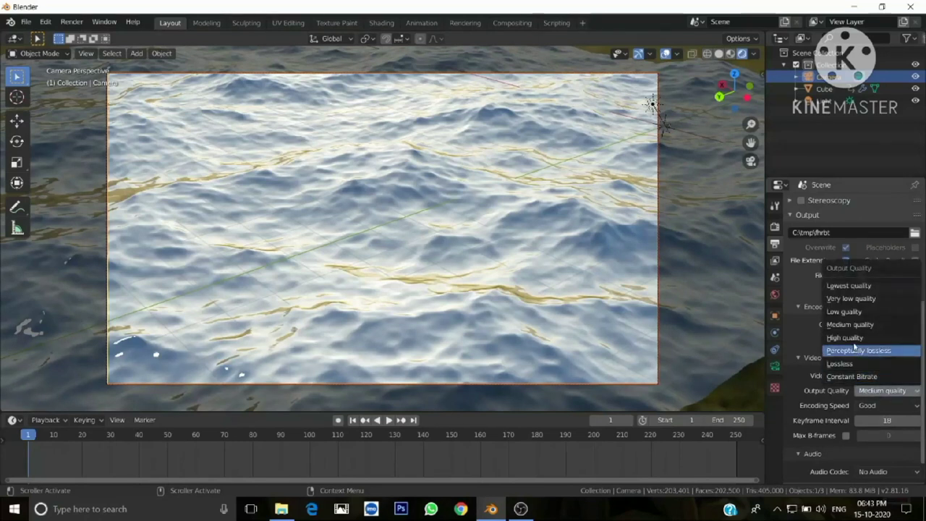
{"action": "left_click", "coordinate": [847, 337]}
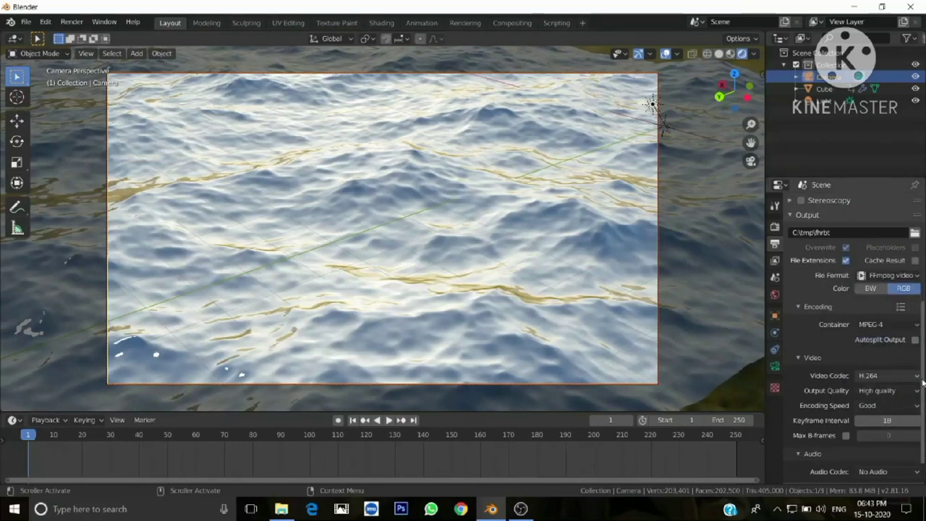
{"action": "scroll", "coordinate": [848, 340], "scroll_direction": "up", "scroll_amount": 2}
{"action": "scroll", "coordinate": [848, 340], "scroll_direction": "up", "scroll_amount": 4}
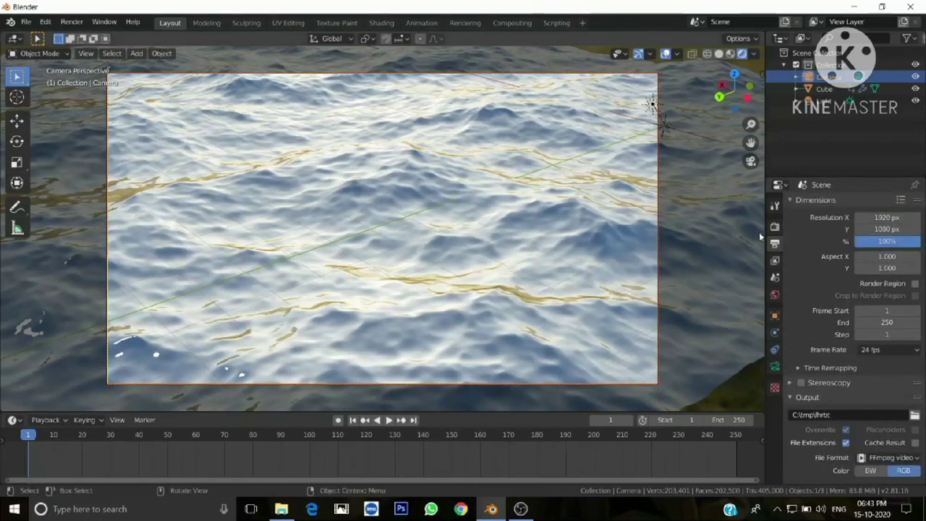
Set the render Resolution % to 75
{"action": "left_click", "coordinate": [877, 243]}
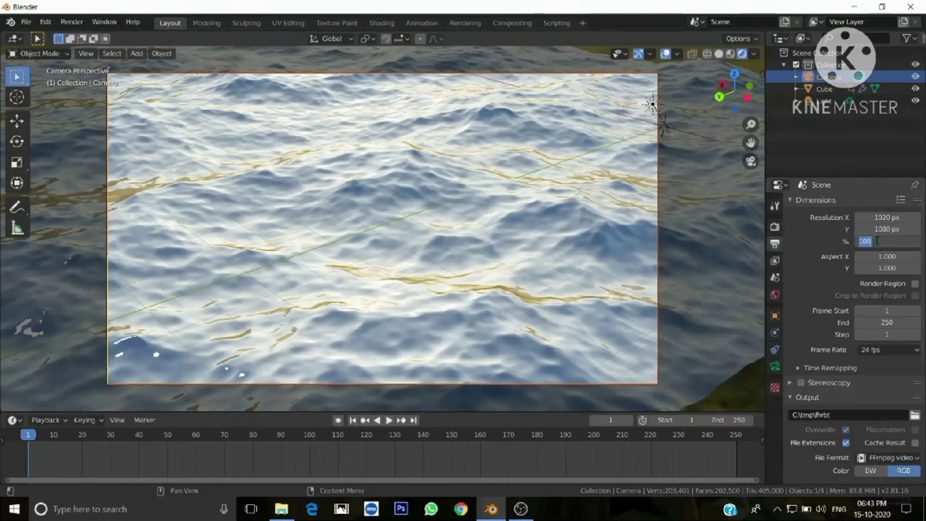
{"action": "type", "text": "75"}
{"action": "key", "text": "Return"}
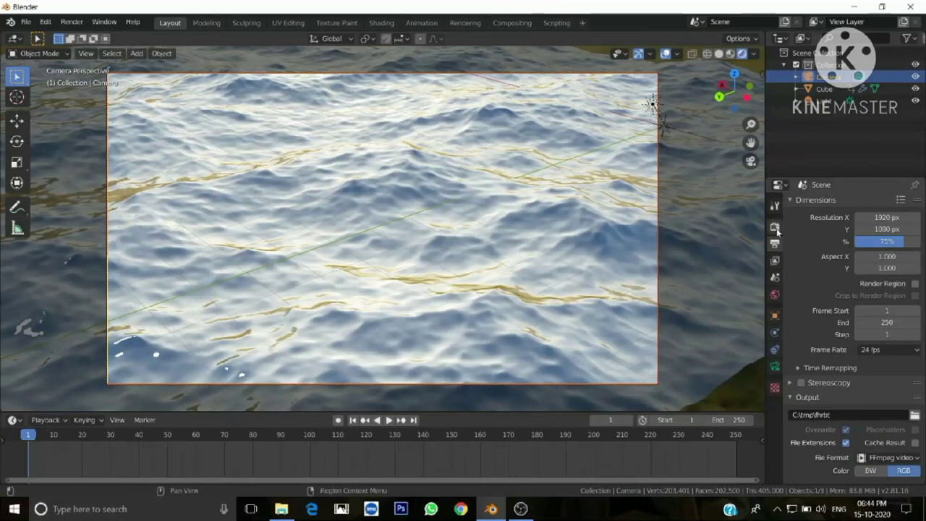
Set Eevee render samples to 50 and enable Screen Space Reflections
{"action": "left_click", "coordinate": [776, 228]}
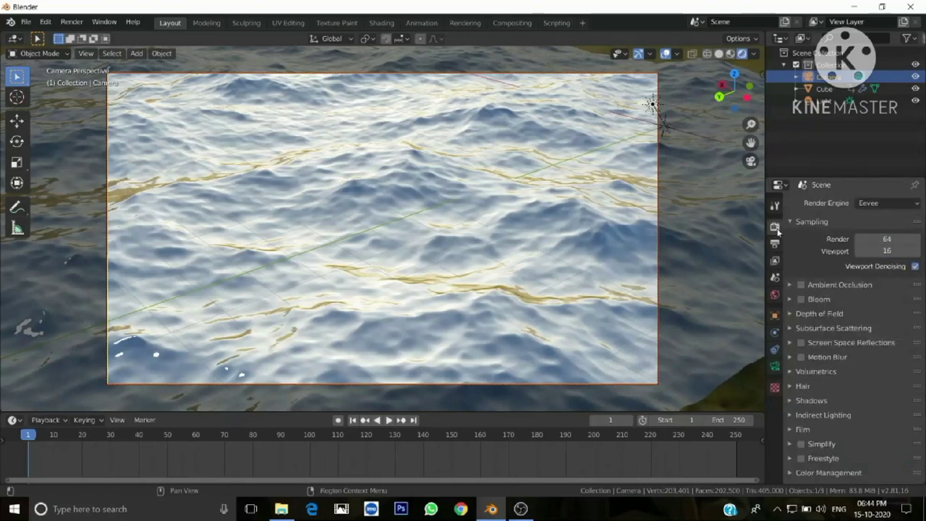
{"action": "left_click", "coordinate": [887, 239]}
{"action": "type", "text": "50"}
{"action": "key", "text": "Return"}
{"action": "left_click", "coordinate": [801, 342]}
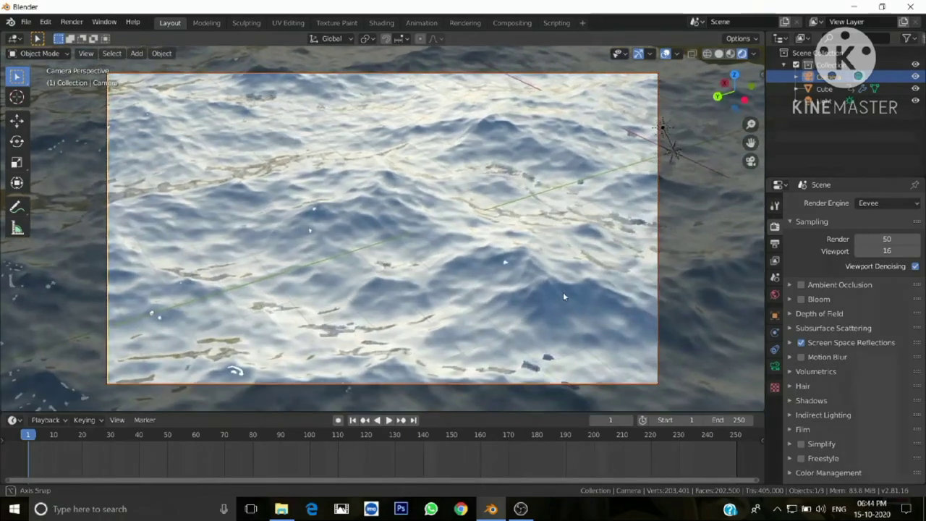
{"action": "middle_click_drag", "start_coordinate": [563, 291], "coordinate": [590, 291]}
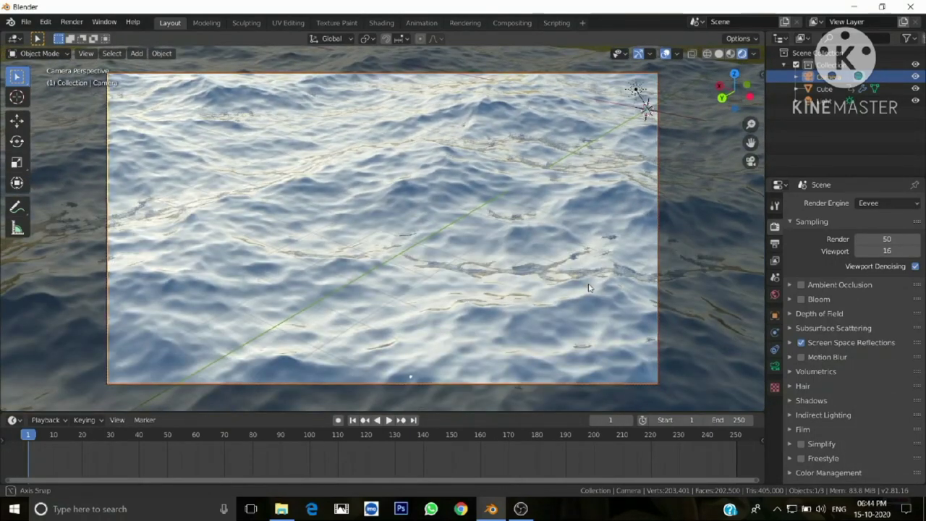
{"action": "middle_click_drag", "start_coordinate": [588, 288], "coordinate": [589, 288]}
Play the wave animation, pausing once and stopping at frame 188
{"action": "key", "text": "space"}
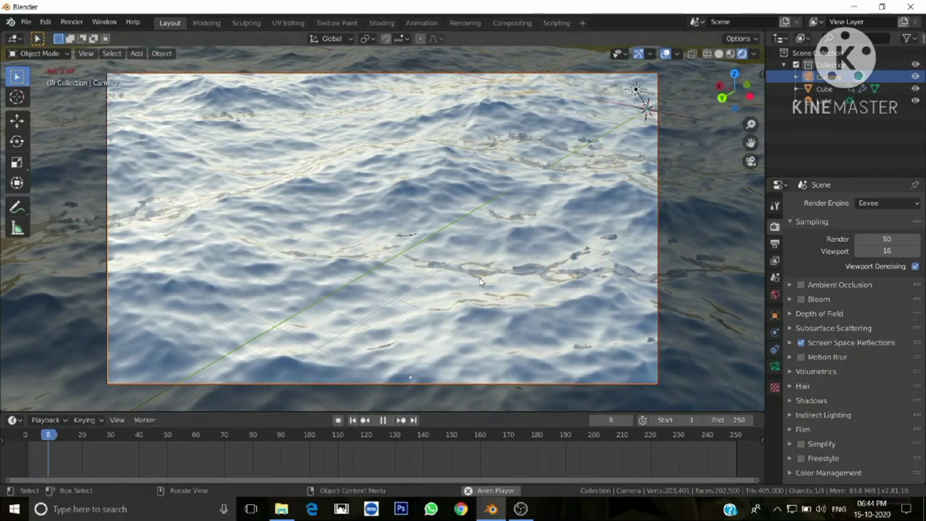
{"action": "key", "text": "space"}
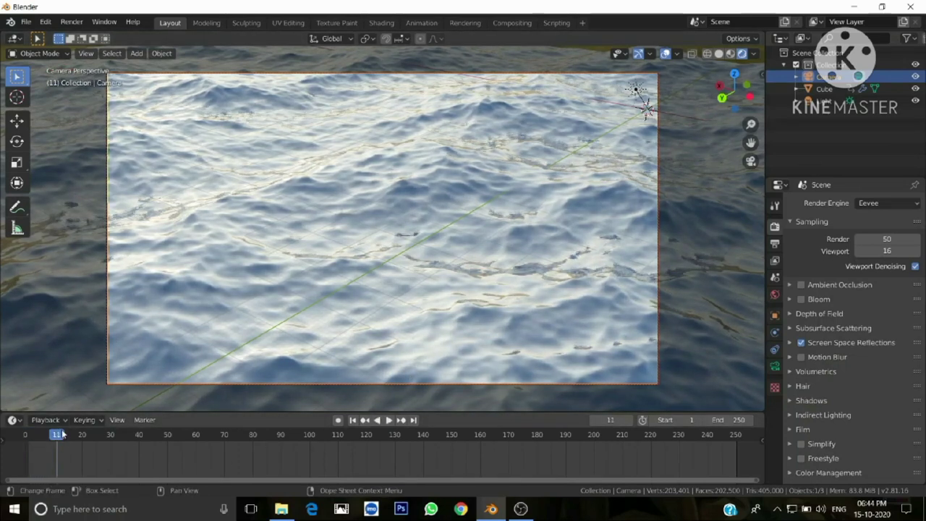
{"action": "key", "text": "space"}
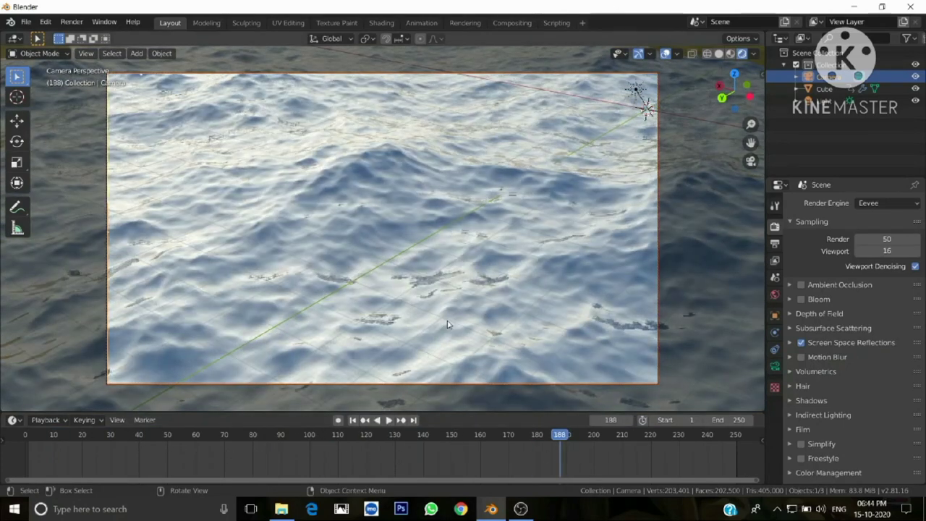
{"action": "key", "text": "space"}
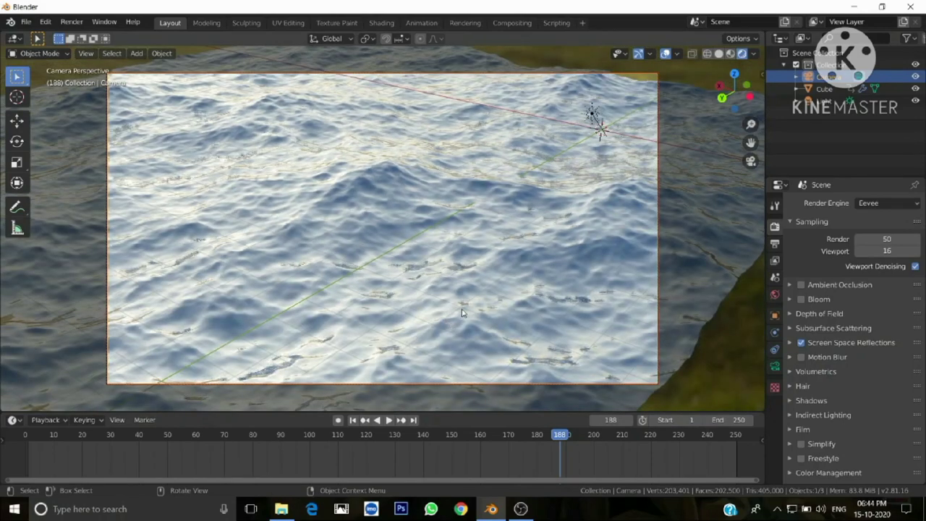
Orbit and zoom the viewport to inspect the moving ocean waves
{"action": "mouse_move", "coordinate": [462, 313]}
{"action": "middle_mouse_down"}
{"action": "mouse_move", "coordinate": [489, 309]}
{"action": "mouse_move", "coordinate": [466, 316]}
{"action": "mouse_move", "coordinate": [503, 284]}
{"action": "mouse_move", "coordinate": [497, 302]}
{"action": "middle_mouse_up"}
{"action": "scroll", "coordinate": [498, 301], "scroll_direction": "down", "scroll_amount": 2}
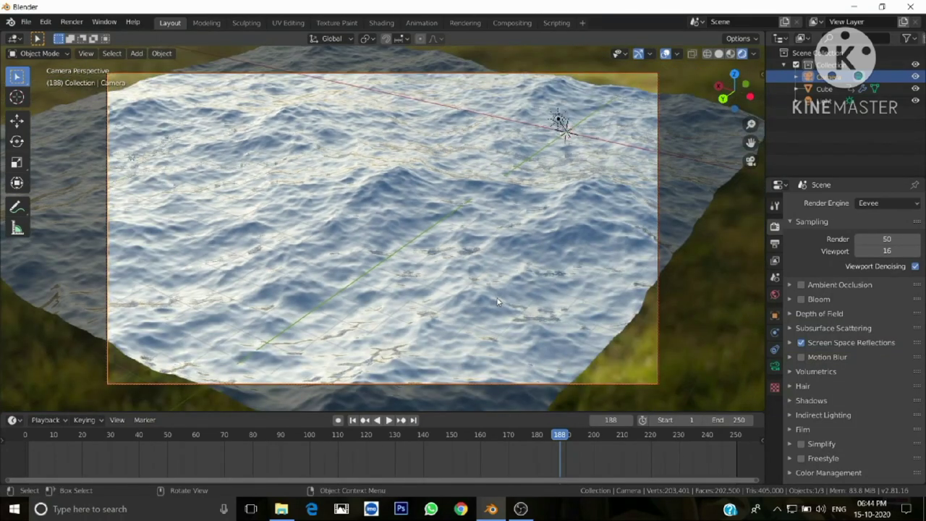
{"action": "scroll", "coordinate": [490, 296], "scroll_direction": "up", "scroll_amount": 2}
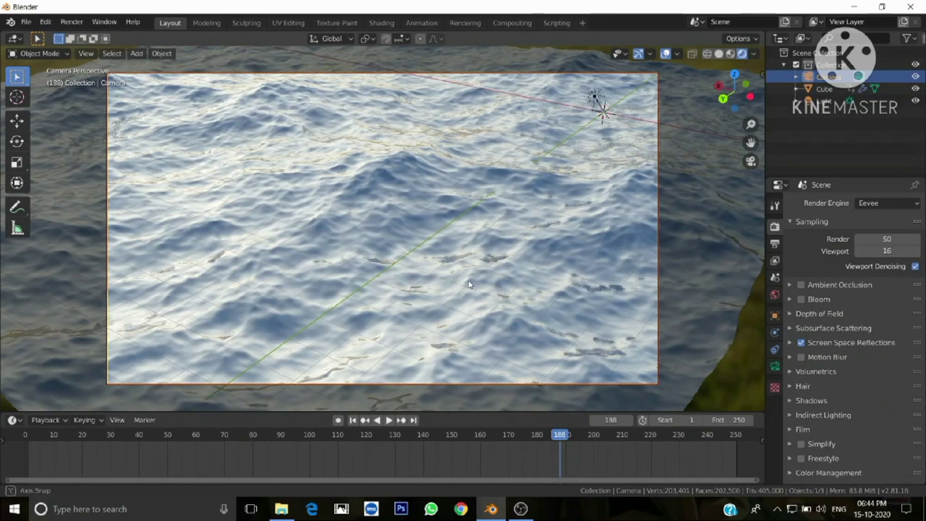
{"action": "mouse_move", "coordinate": [472, 286]}
{"action": "middle_mouse_down"}
{"action": "mouse_move", "coordinate": [463, 282]}
{"action": "mouse_move", "coordinate": [480, 278]}
{"action": "middle_mouse_up"}
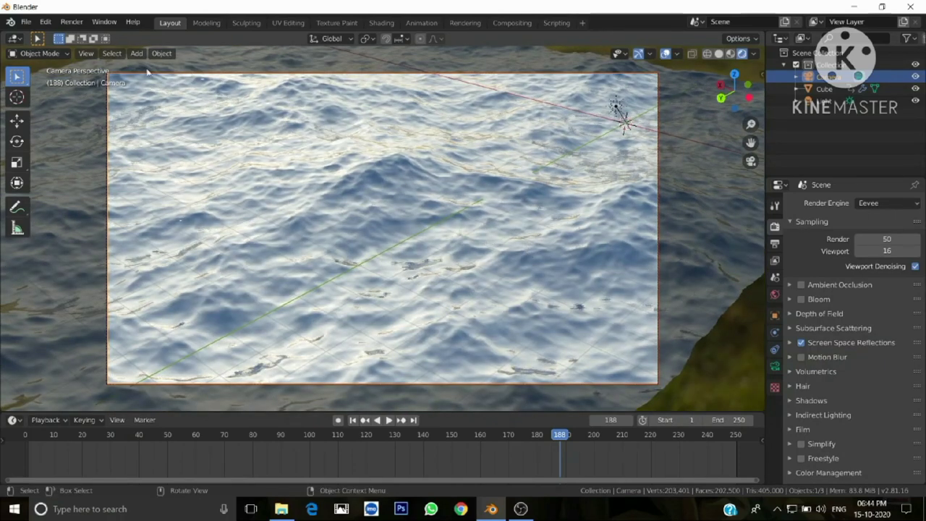
Select the Cube ocean and set its Time keyframes to Linear interpolation in the Graph Editor
{"action": "left_click", "coordinate": [22, 39]}
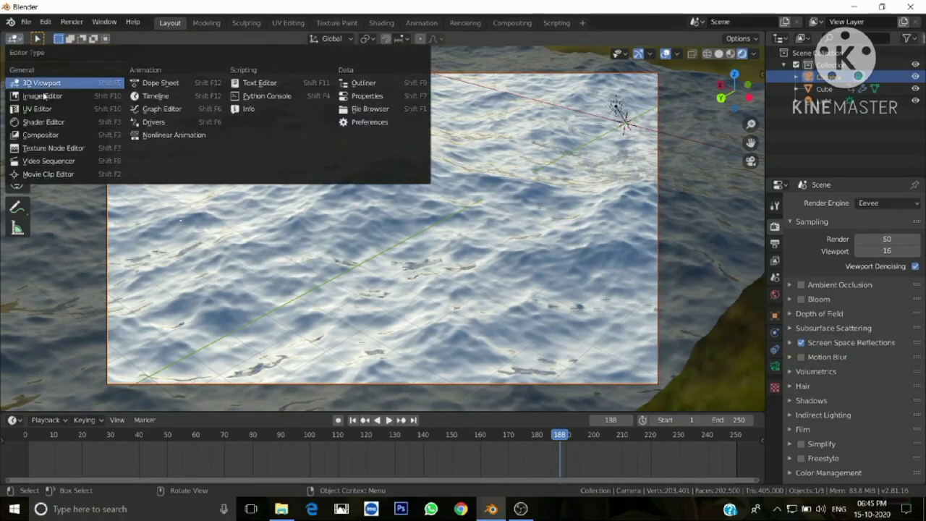
{"action": "left_click", "coordinate": [181, 109]}
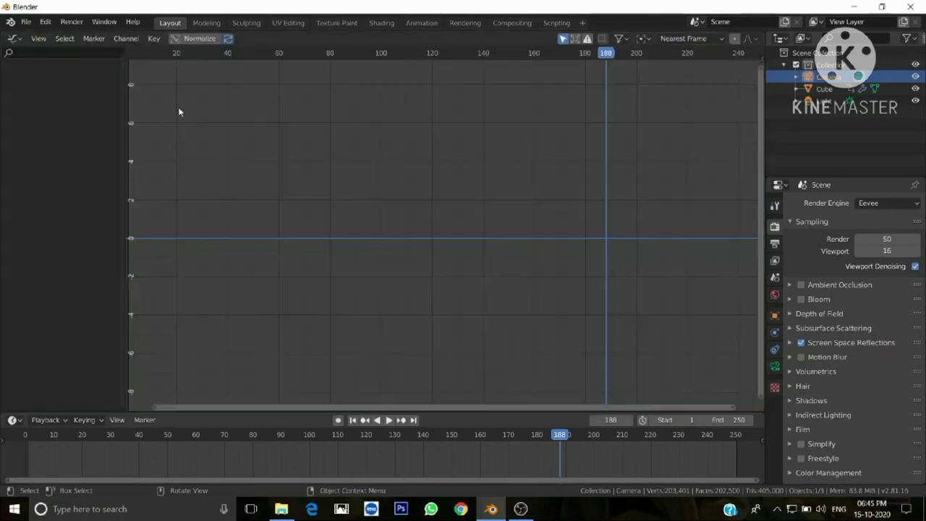
{"action": "left_click", "coordinate": [22, 39]}
{"action": "left_click", "coordinate": [40, 83]}
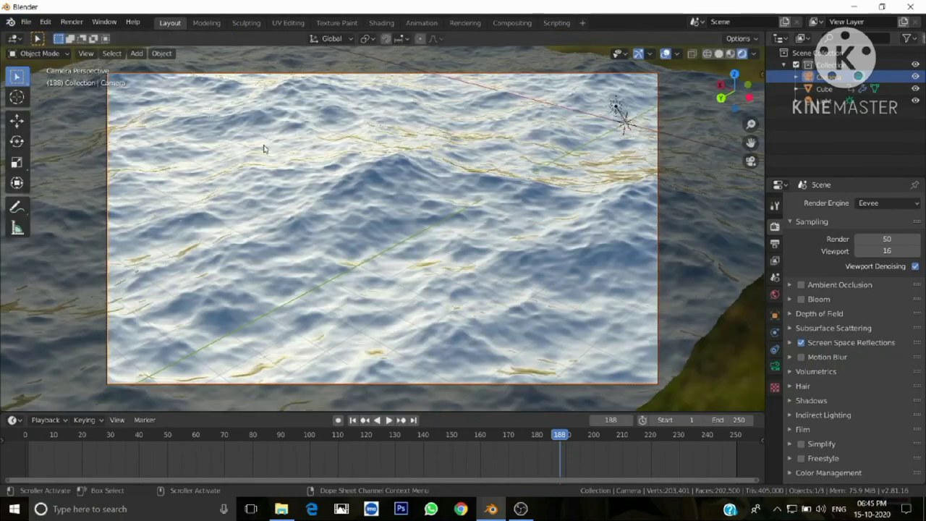
{"action": "left_click", "coordinate": [579, 255]}
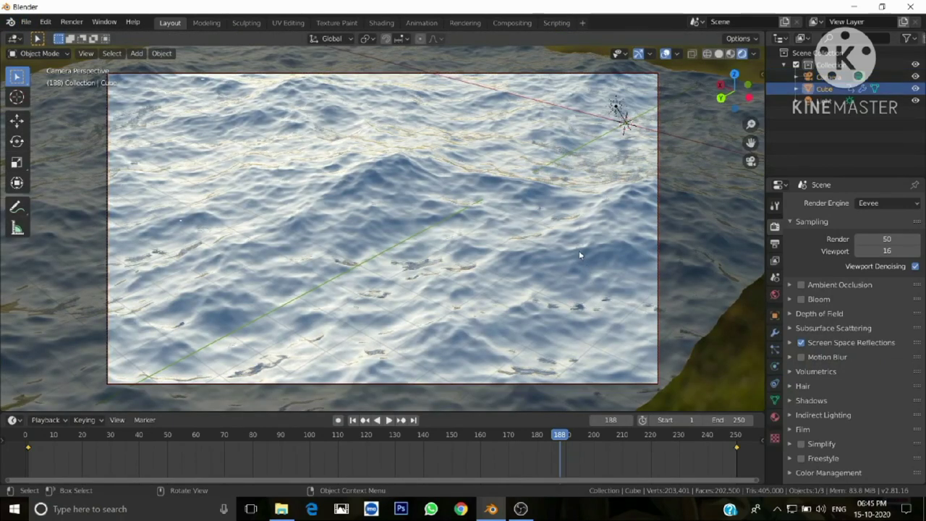
{"action": "left_click", "coordinate": [16, 39]}
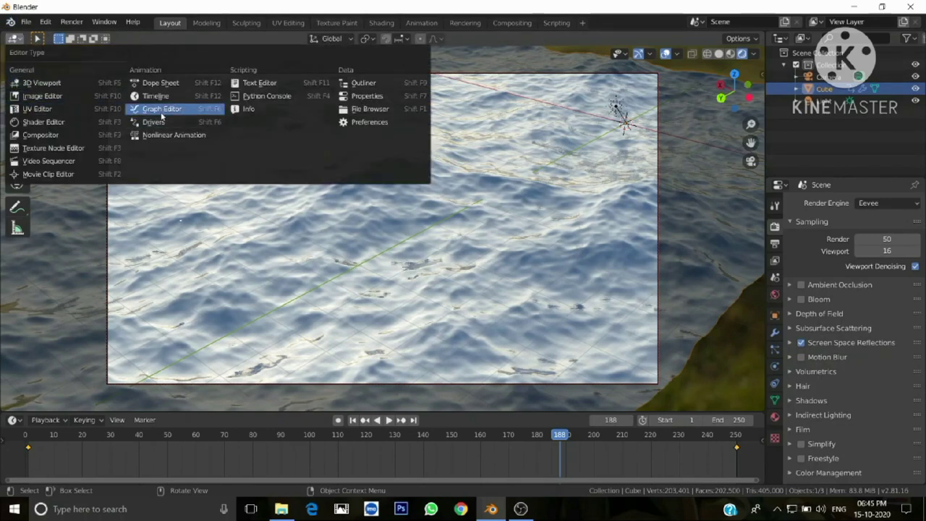
{"action": "left_click", "coordinate": [160, 109]}
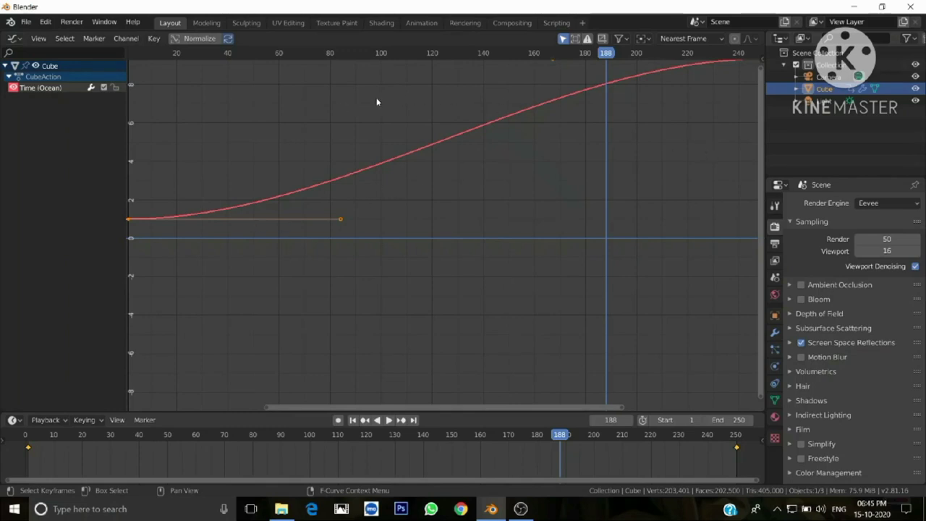
{"action": "key", "text": "t"}
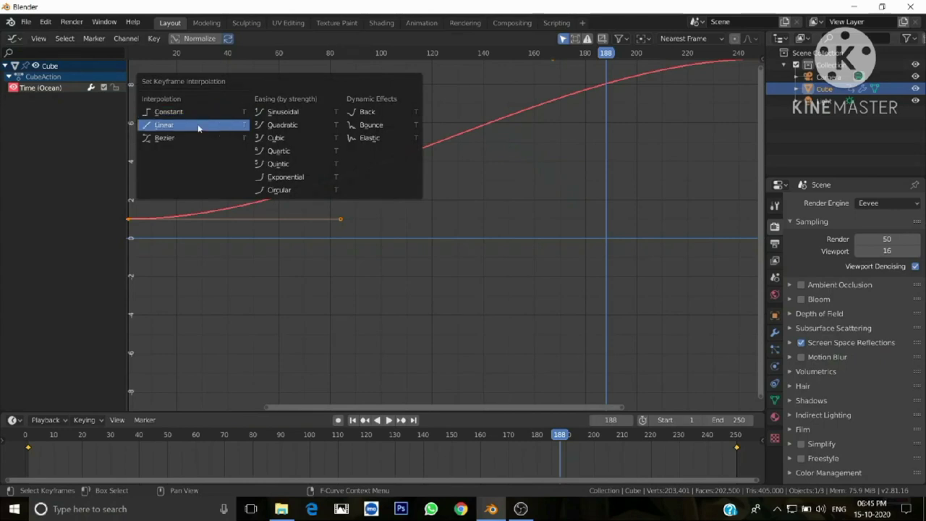
{"action": "left_click", "coordinate": [191, 128]}
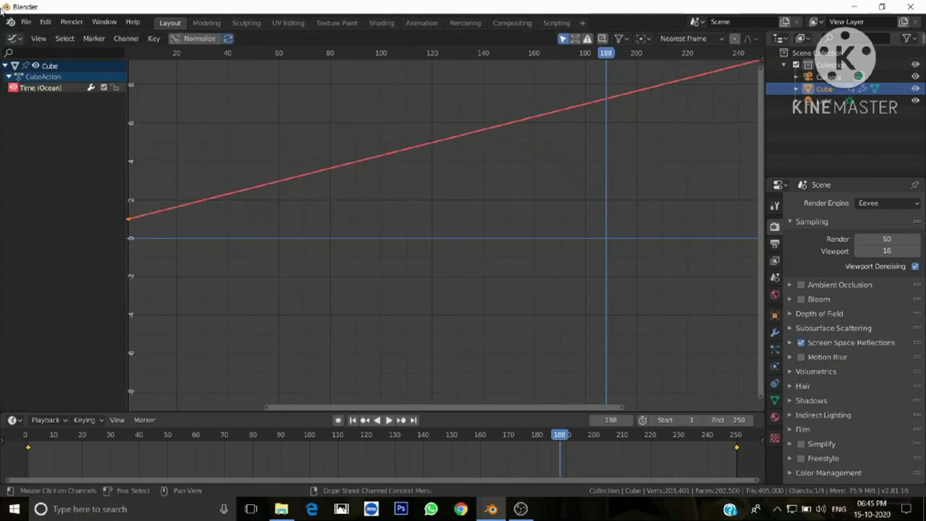
{"action": "left_click", "coordinate": [20, 40]}
{"action": "left_click", "coordinate": [36, 85]}
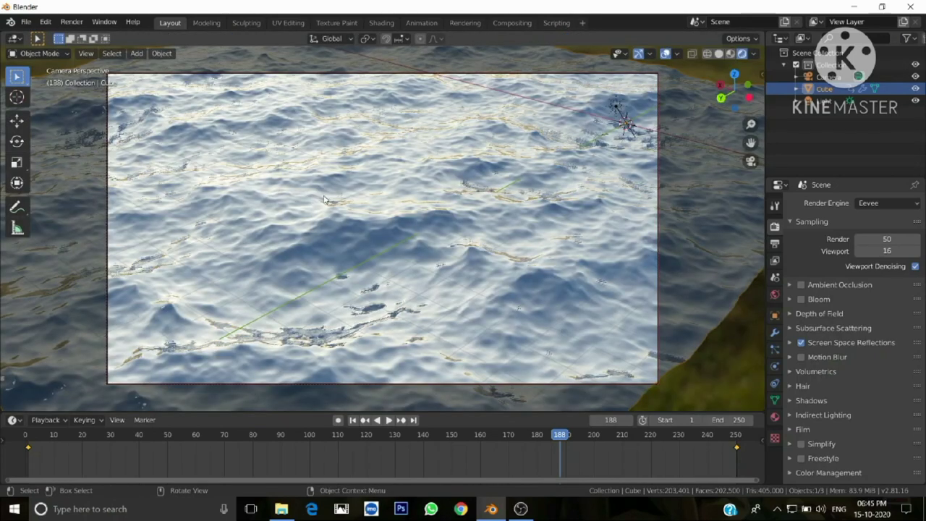
Launch Render Animation from the Render menu to write the ocean video
{"action": "left_click", "coordinate": [79, 21]}
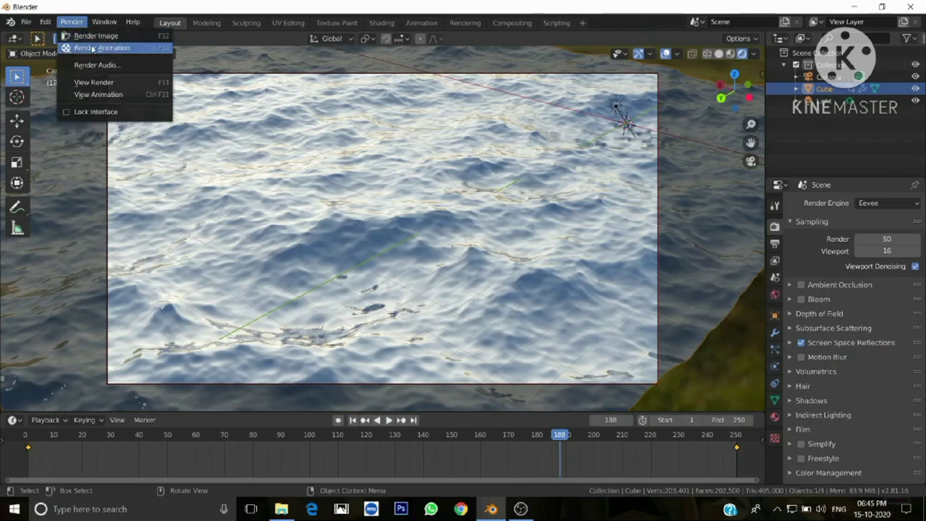
{"action": "left_click", "coordinate": [92, 48]}
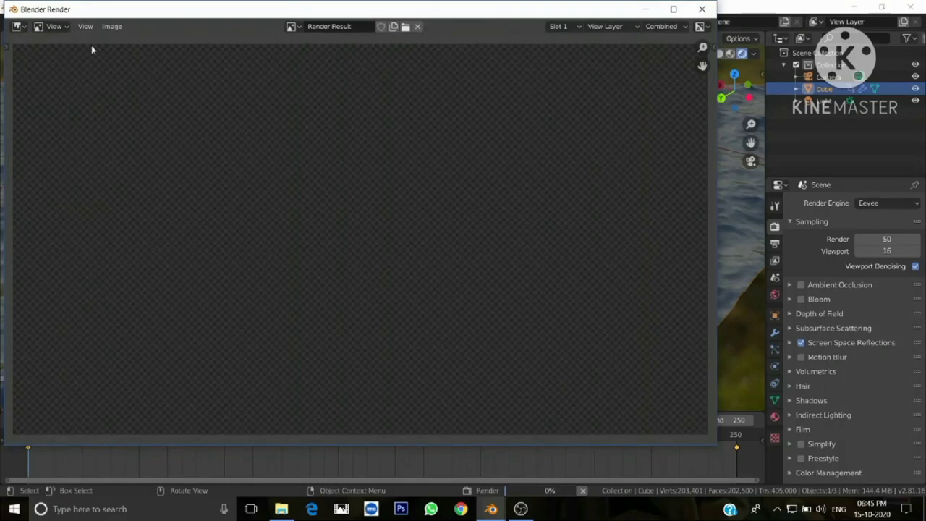